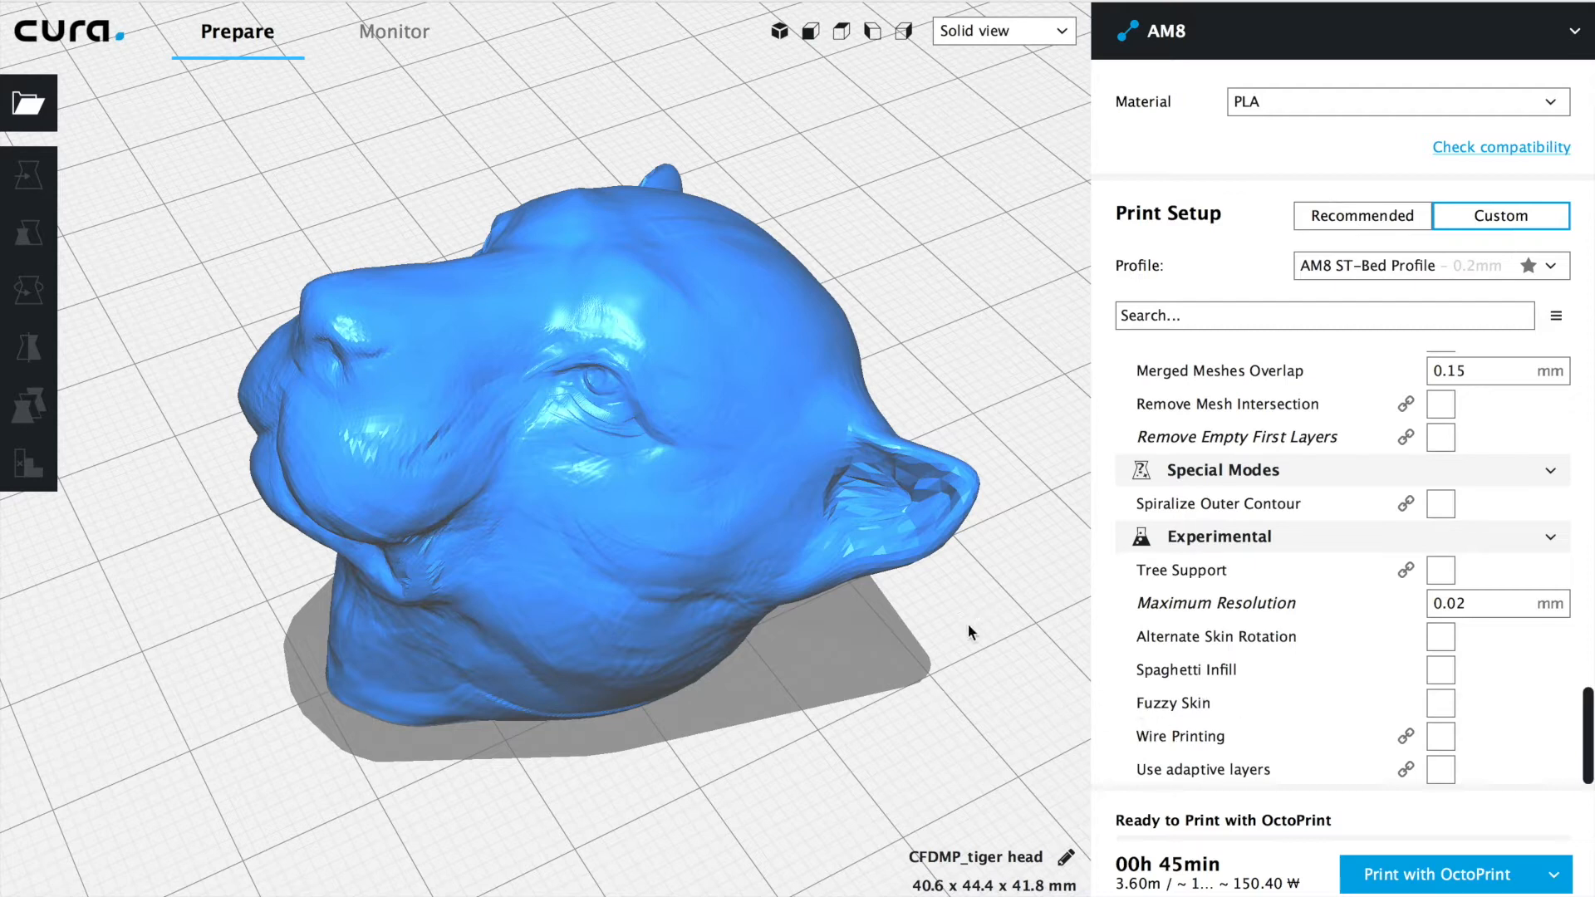
{"action": "right_click_drag", "start_coordinate": [731, 749], "coordinate": [862, 802]}
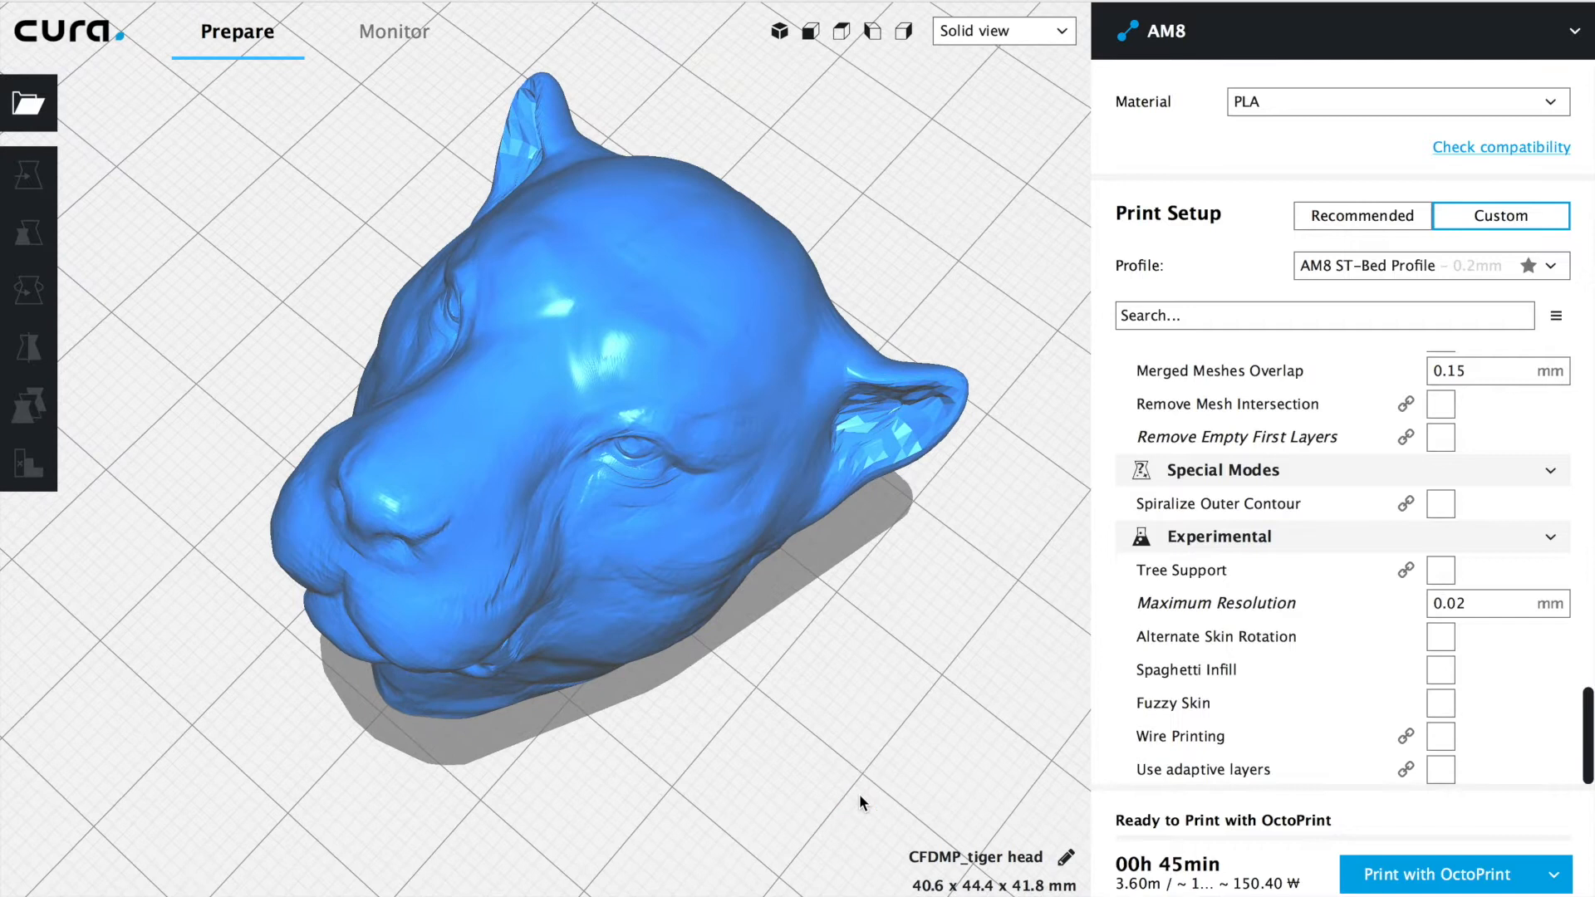
{"action": "right_click_drag", "start_coordinate": [650, 739], "coordinate": [618, 666]}
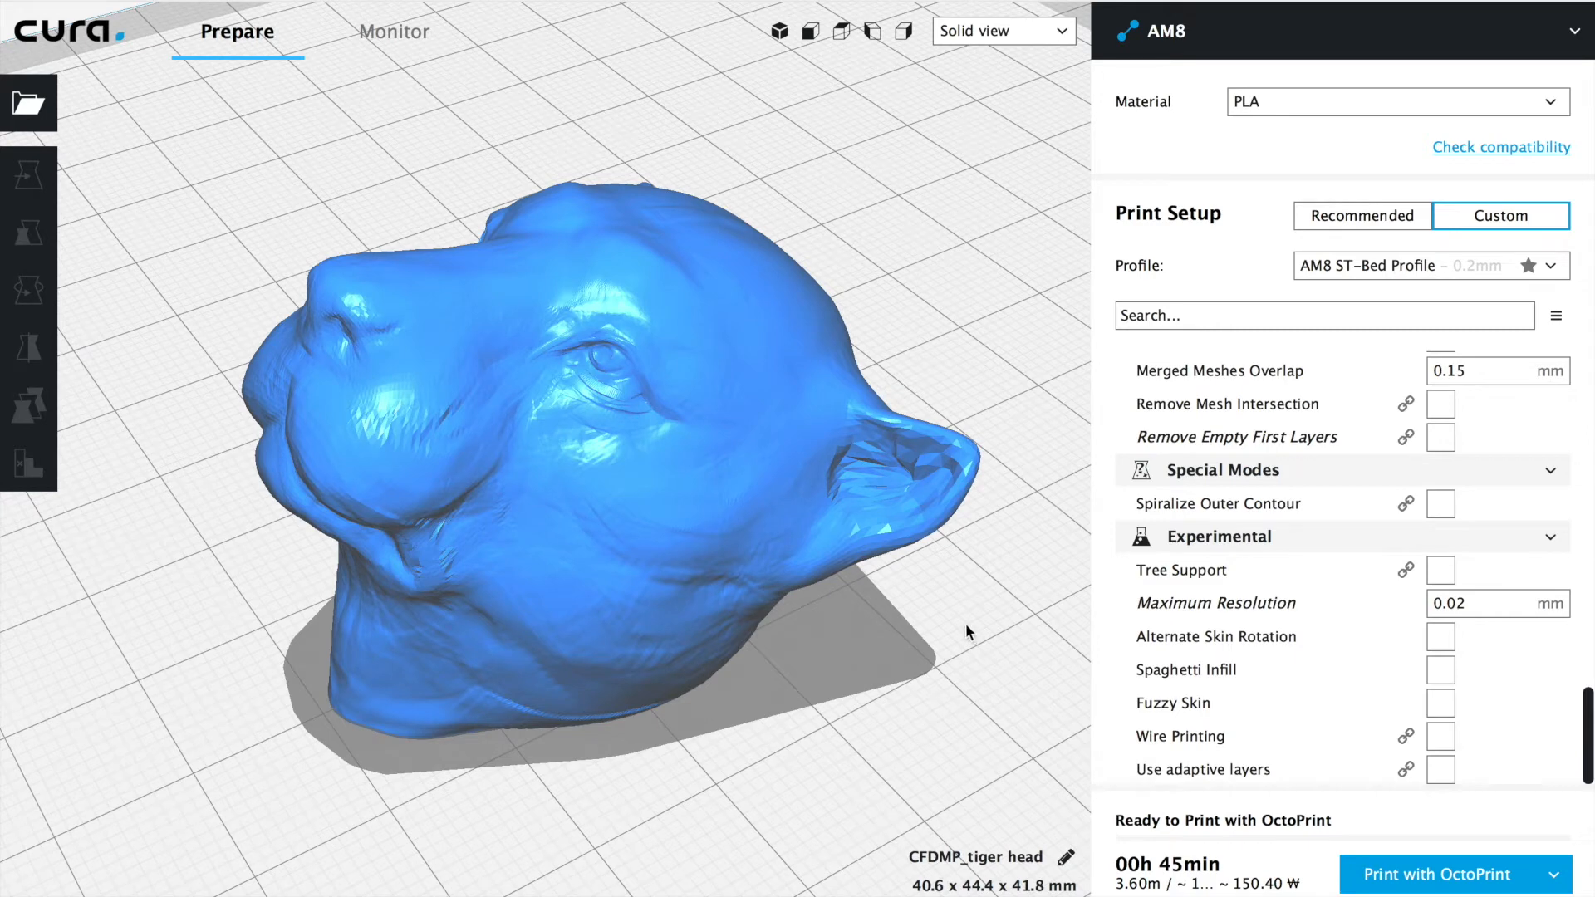
{"action": "right_click_drag", "start_coordinate": [966, 626], "coordinate": [897, 653]}
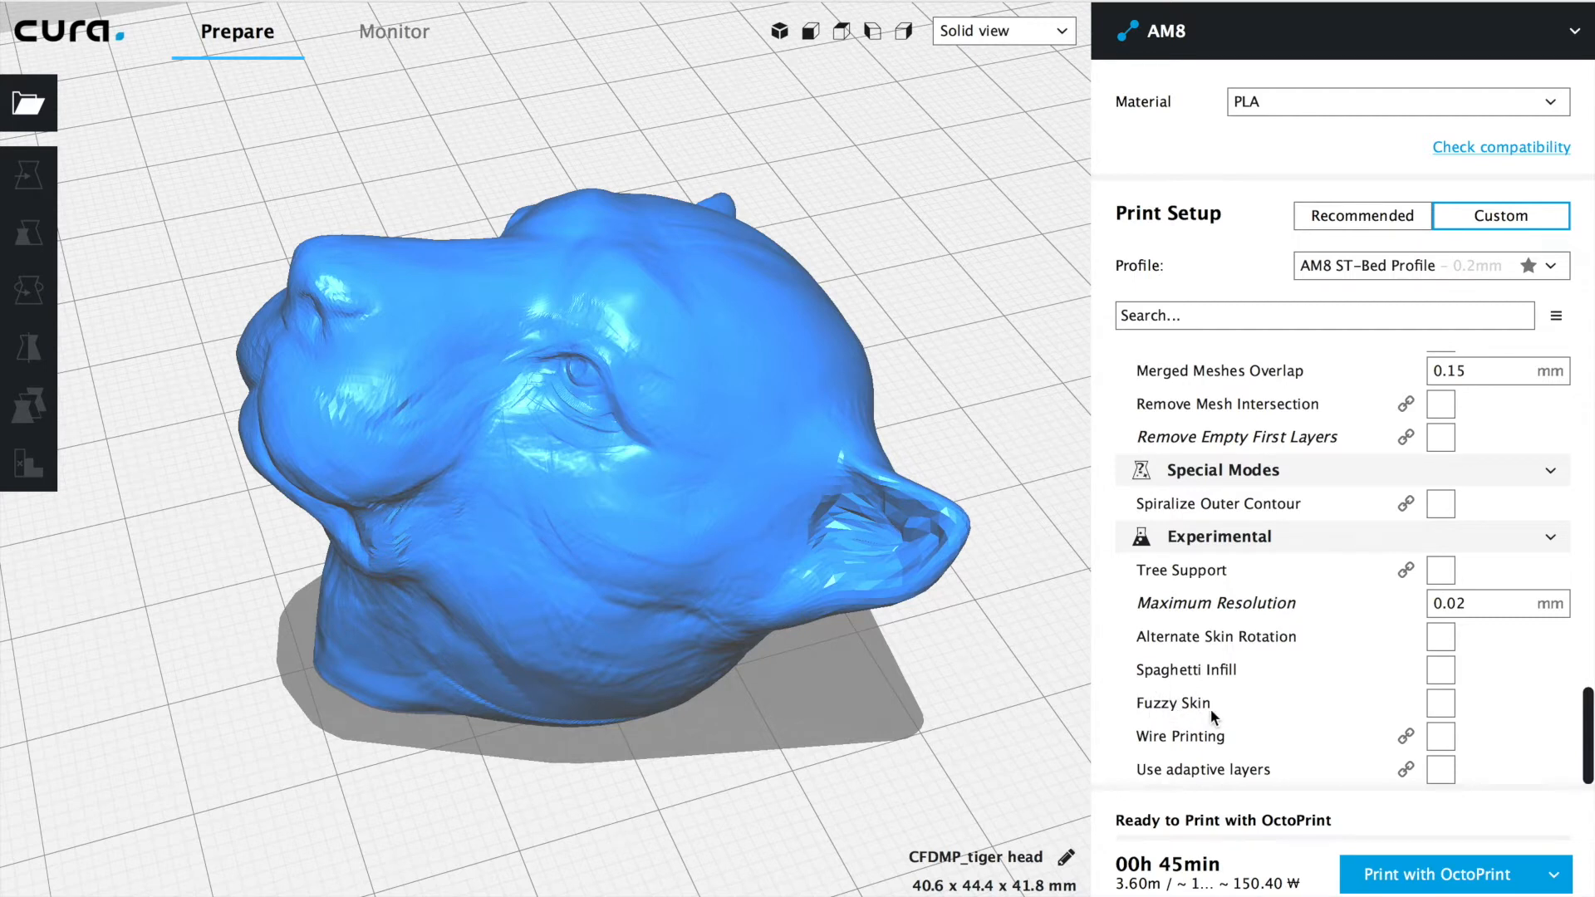
Check in the setting visibility preferences which Fuzzy Skin options are shown under the Experimental category.
{"action": "left_click", "coordinate": [1510, 538]}
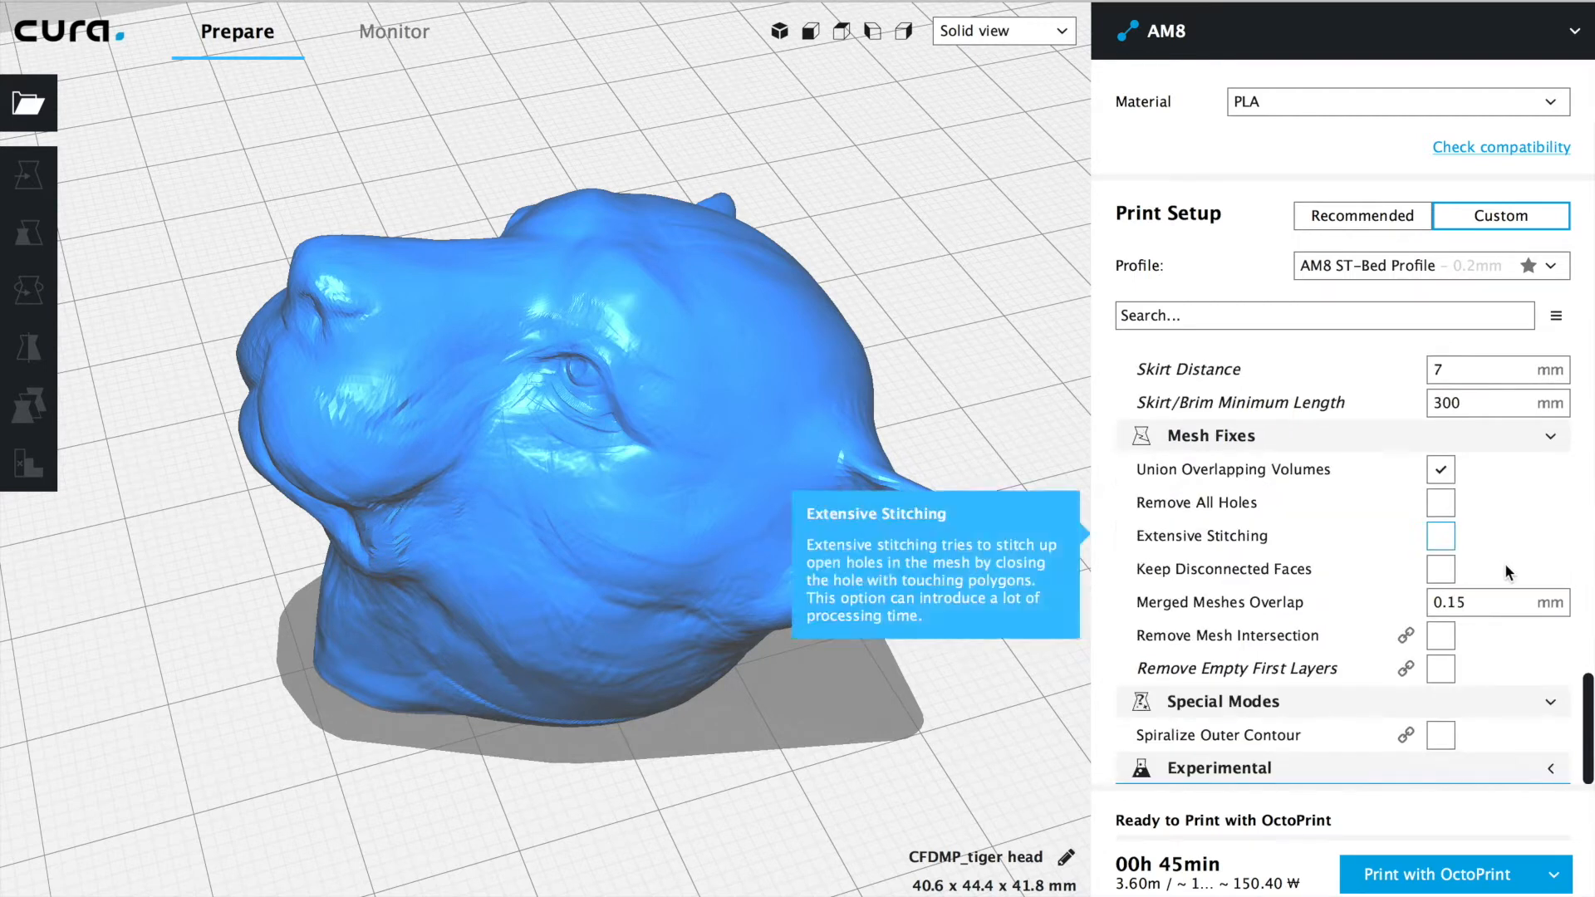
{"action": "left_click", "coordinate": [1528, 766]}
{"action": "scroll", "coordinate": [1223, 693], "scroll_direction": "down", "scroll_amount": 1}
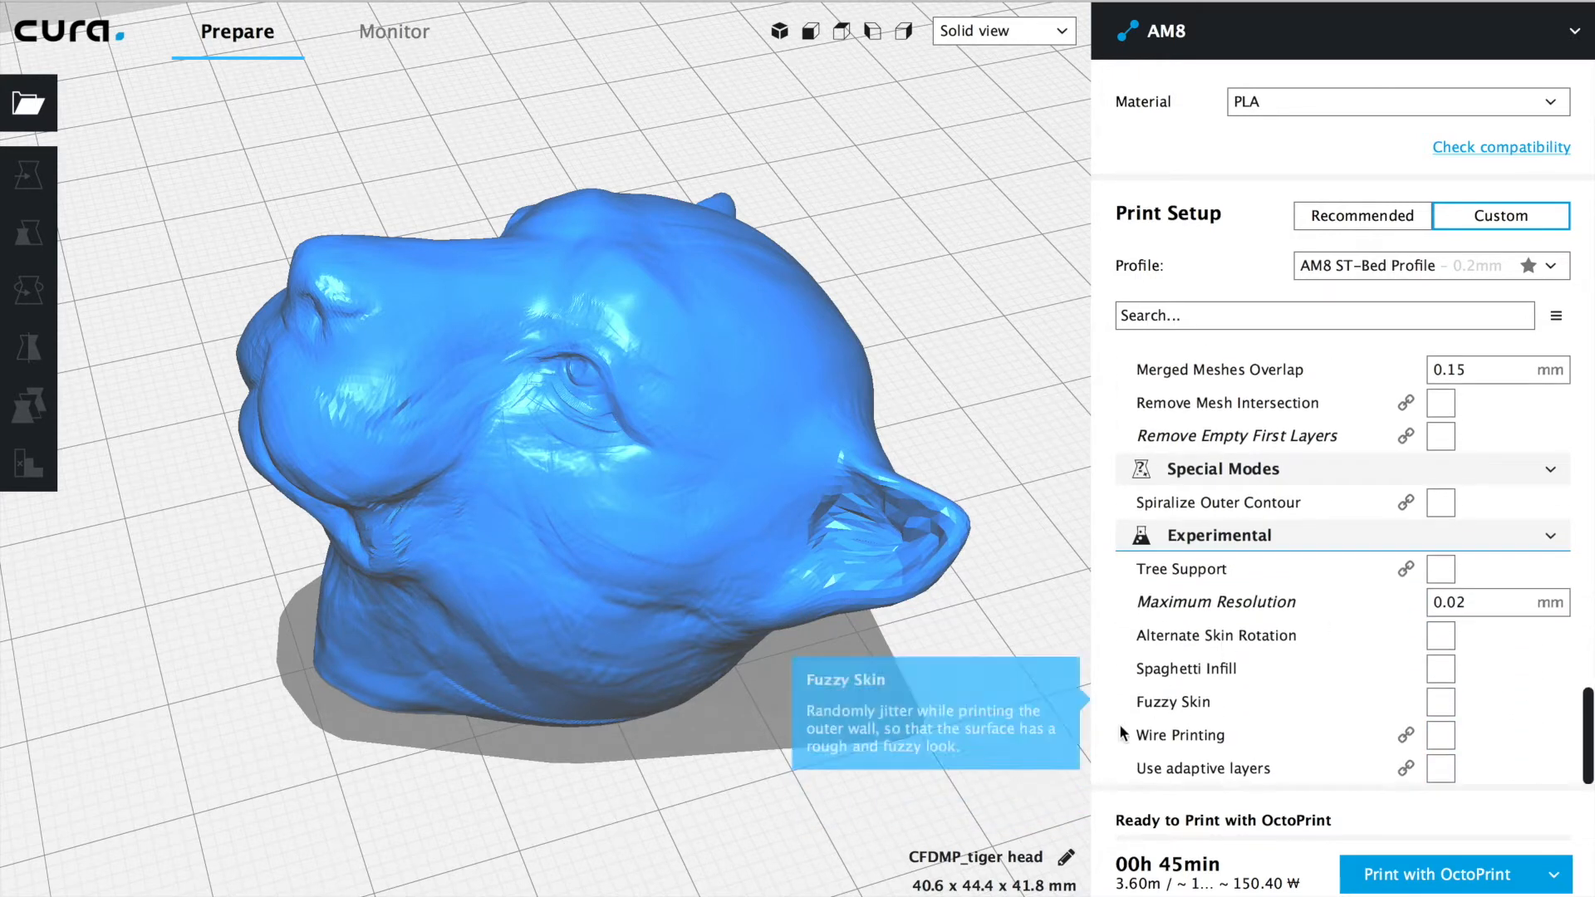
{"action": "mouse_move", "coordinate": [1402, 568]}
{"action": "left_click", "coordinate": [1525, 536]}
{"action": "scroll", "coordinate": [670, 514], "scroll_direction": "down", "scroll_amount": 15}
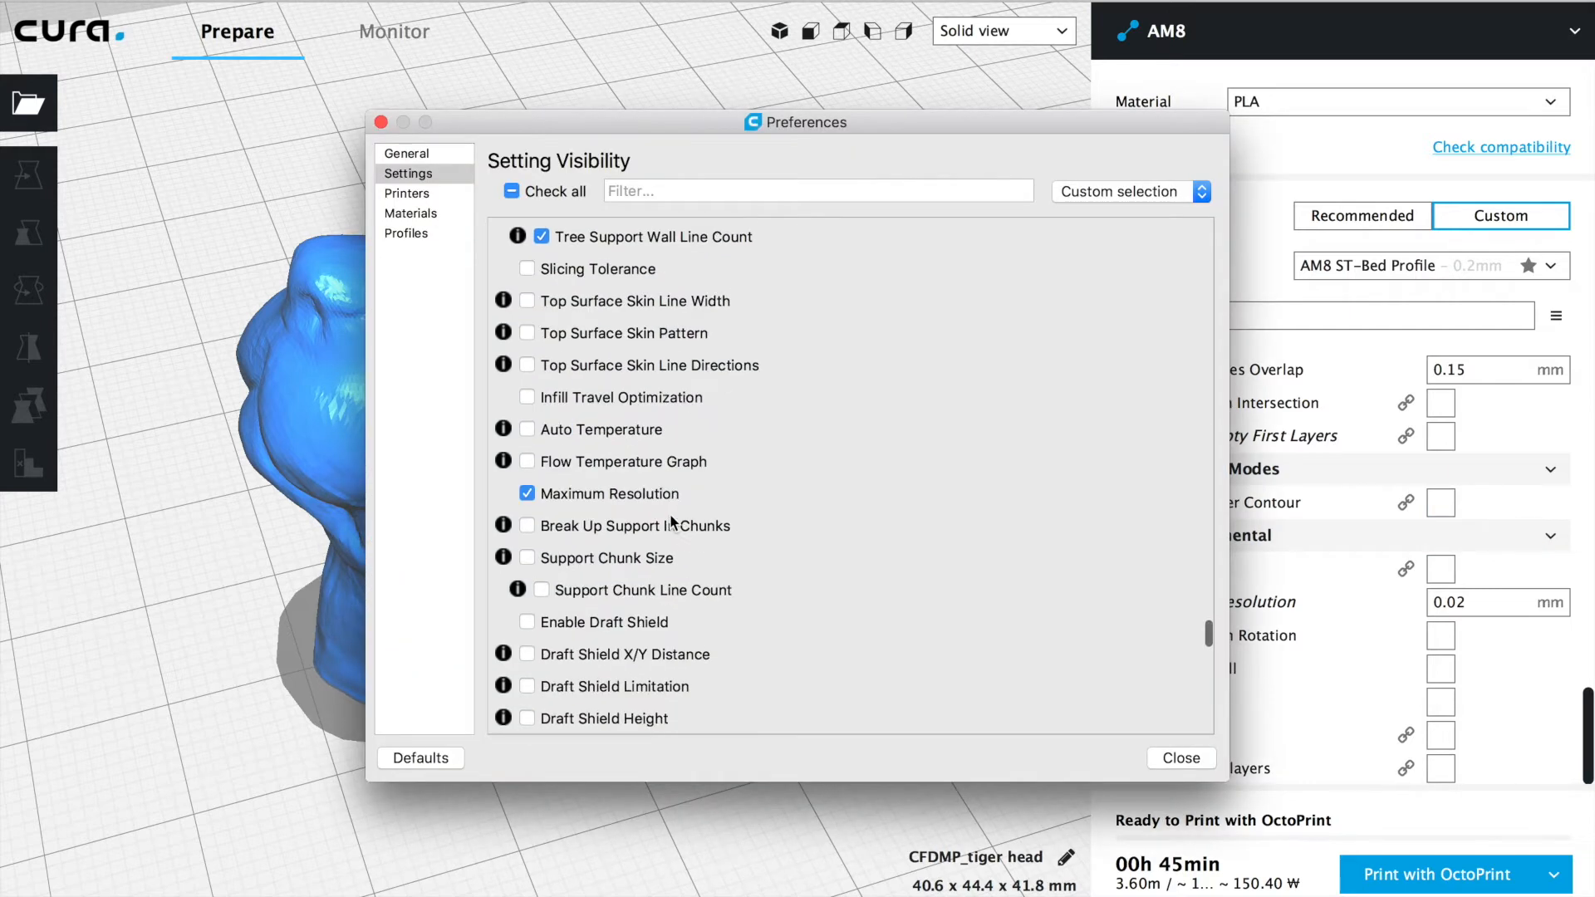
{"action": "scroll", "coordinate": [670, 514], "scroll_direction": "down", "scroll_amount": 5}
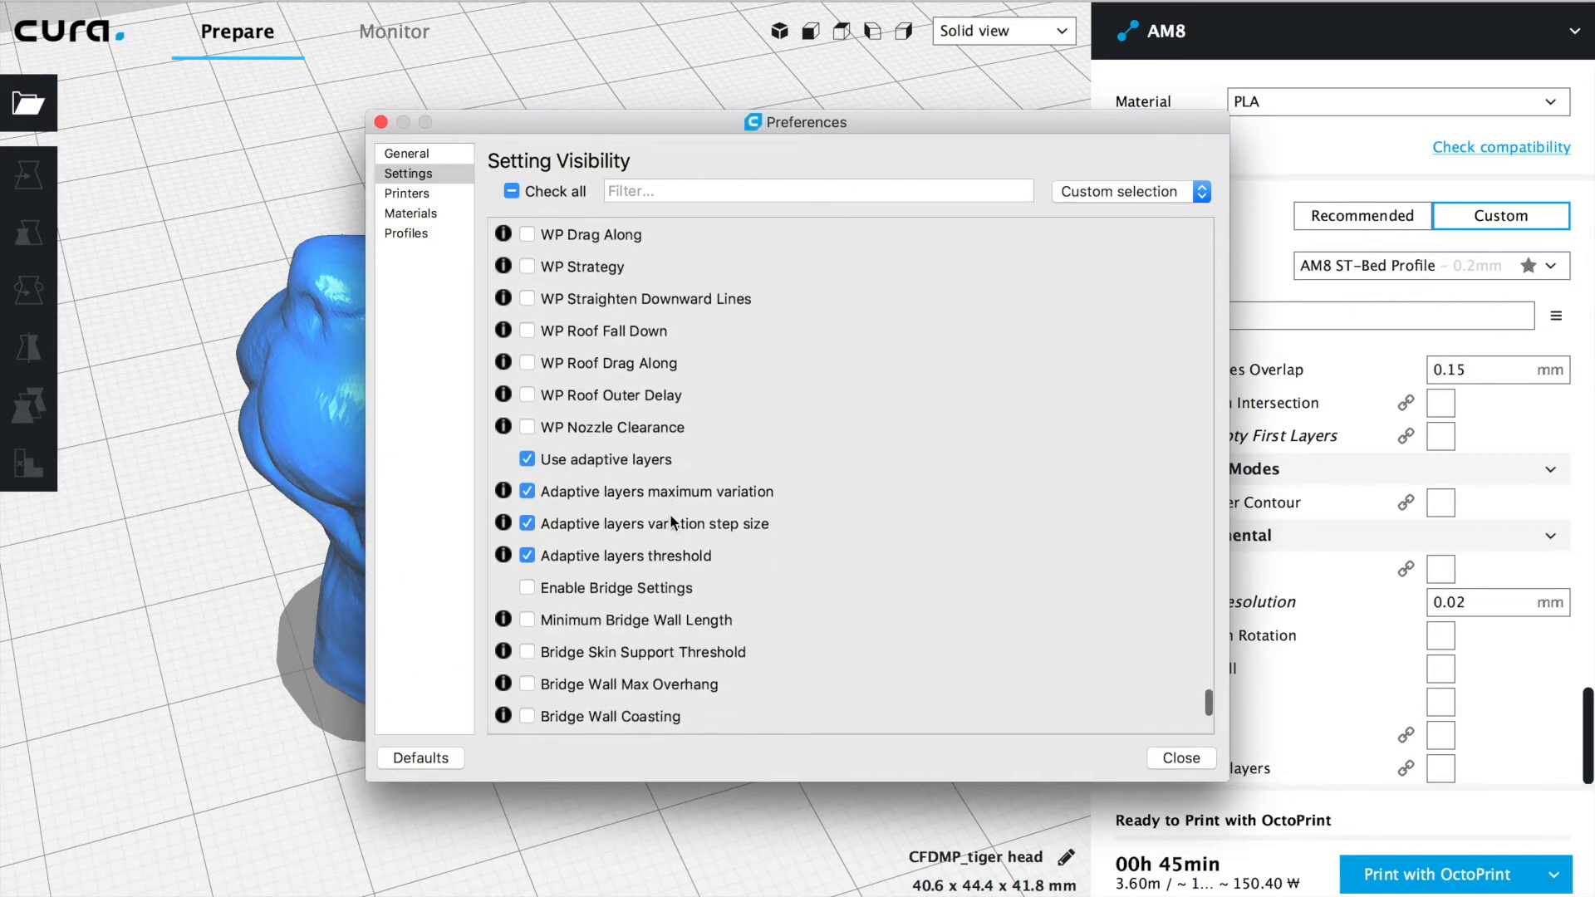
{"action": "scroll", "coordinate": [669, 513], "scroll_direction": "up", "scroll_amount": 9}
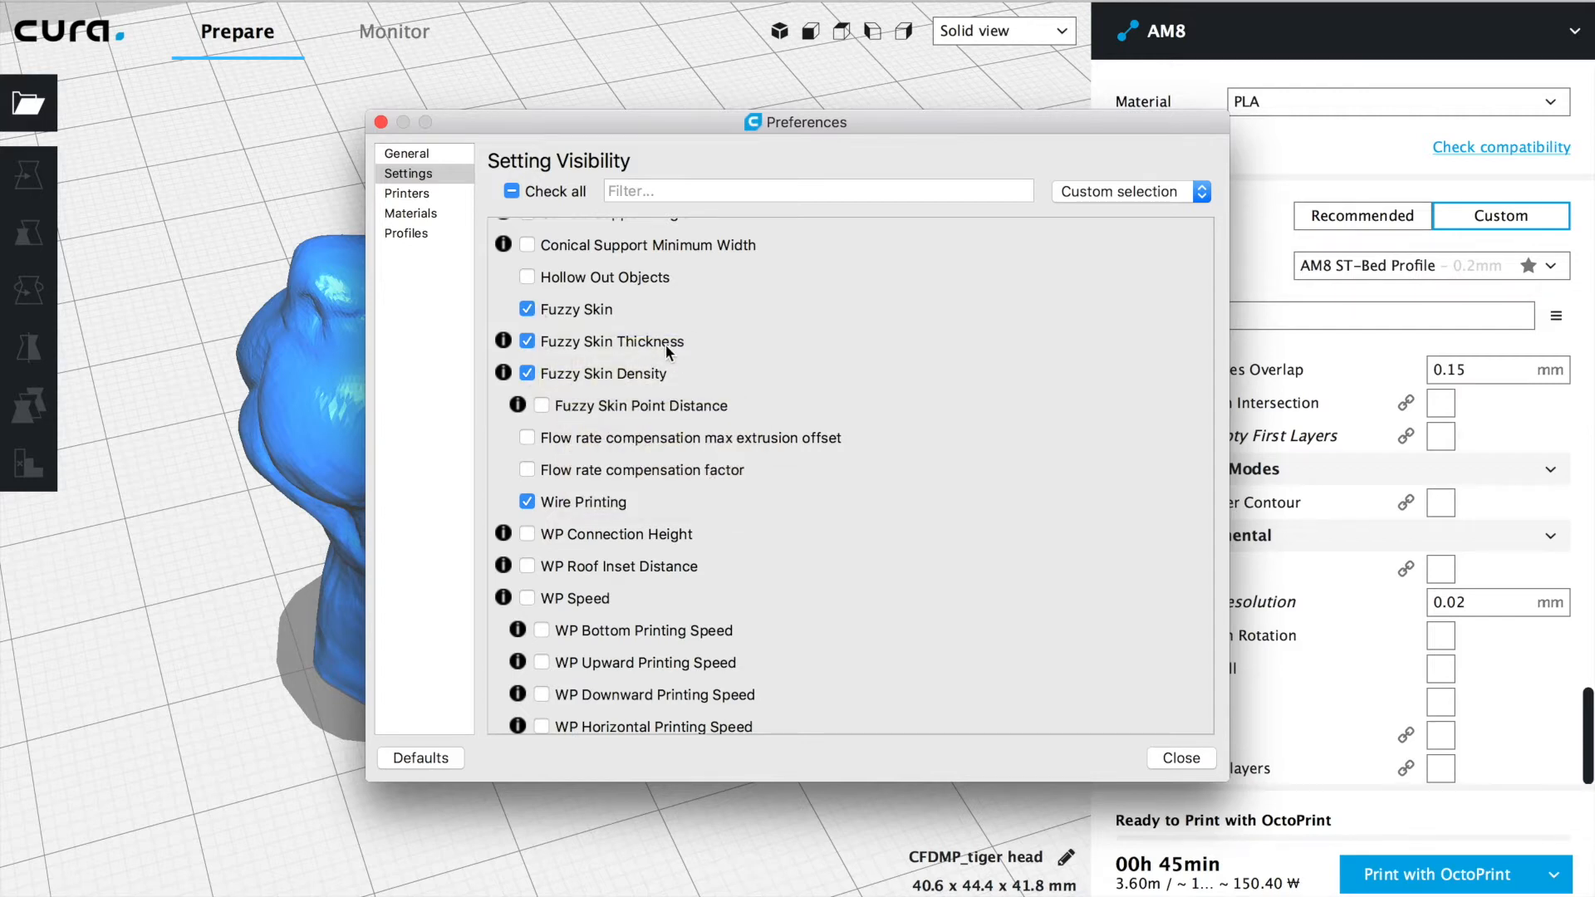
{"action": "left_click", "coordinate": [381, 122]}
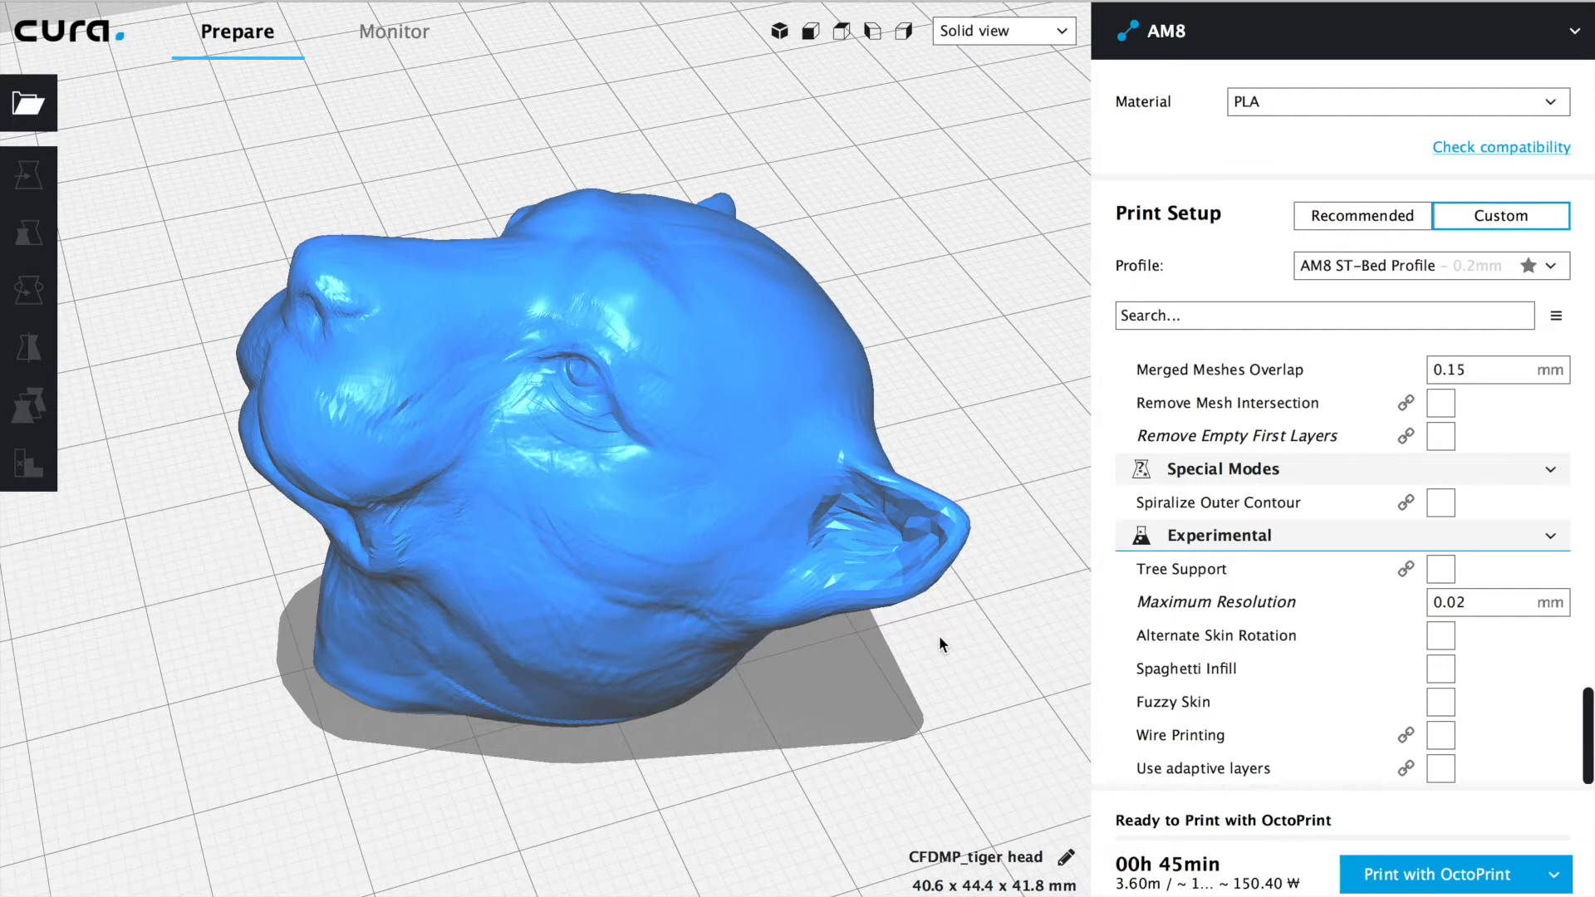
Display the sliced tiger head in Layer view with all layers shown.
{"action": "left_click", "coordinate": [1060, 31]}
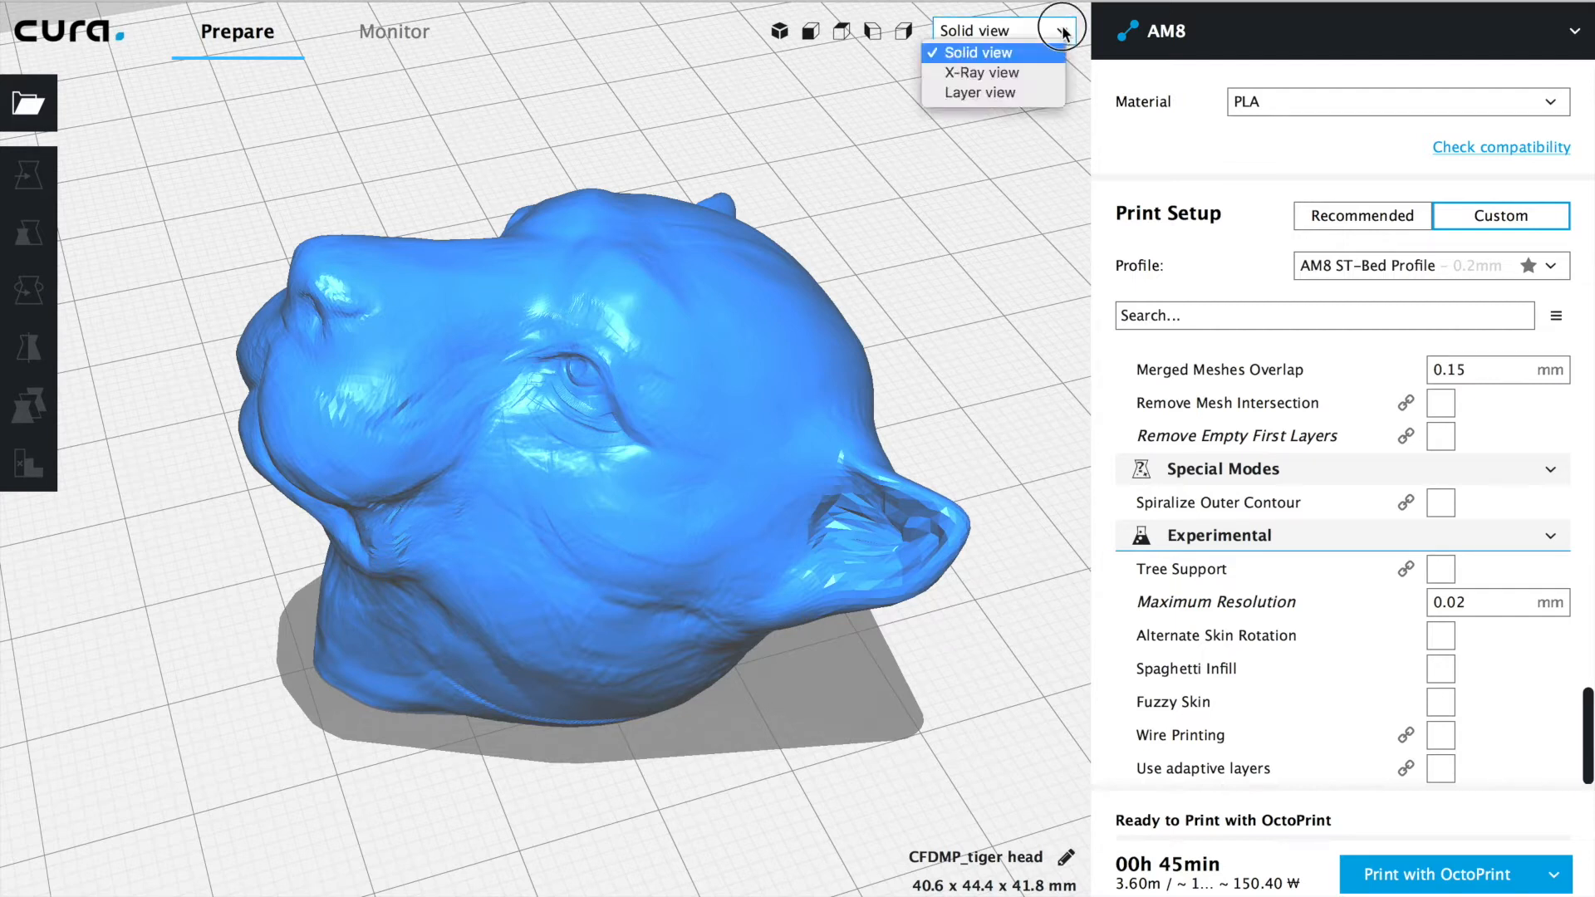
{"action": "left_click", "coordinate": [994, 94]}
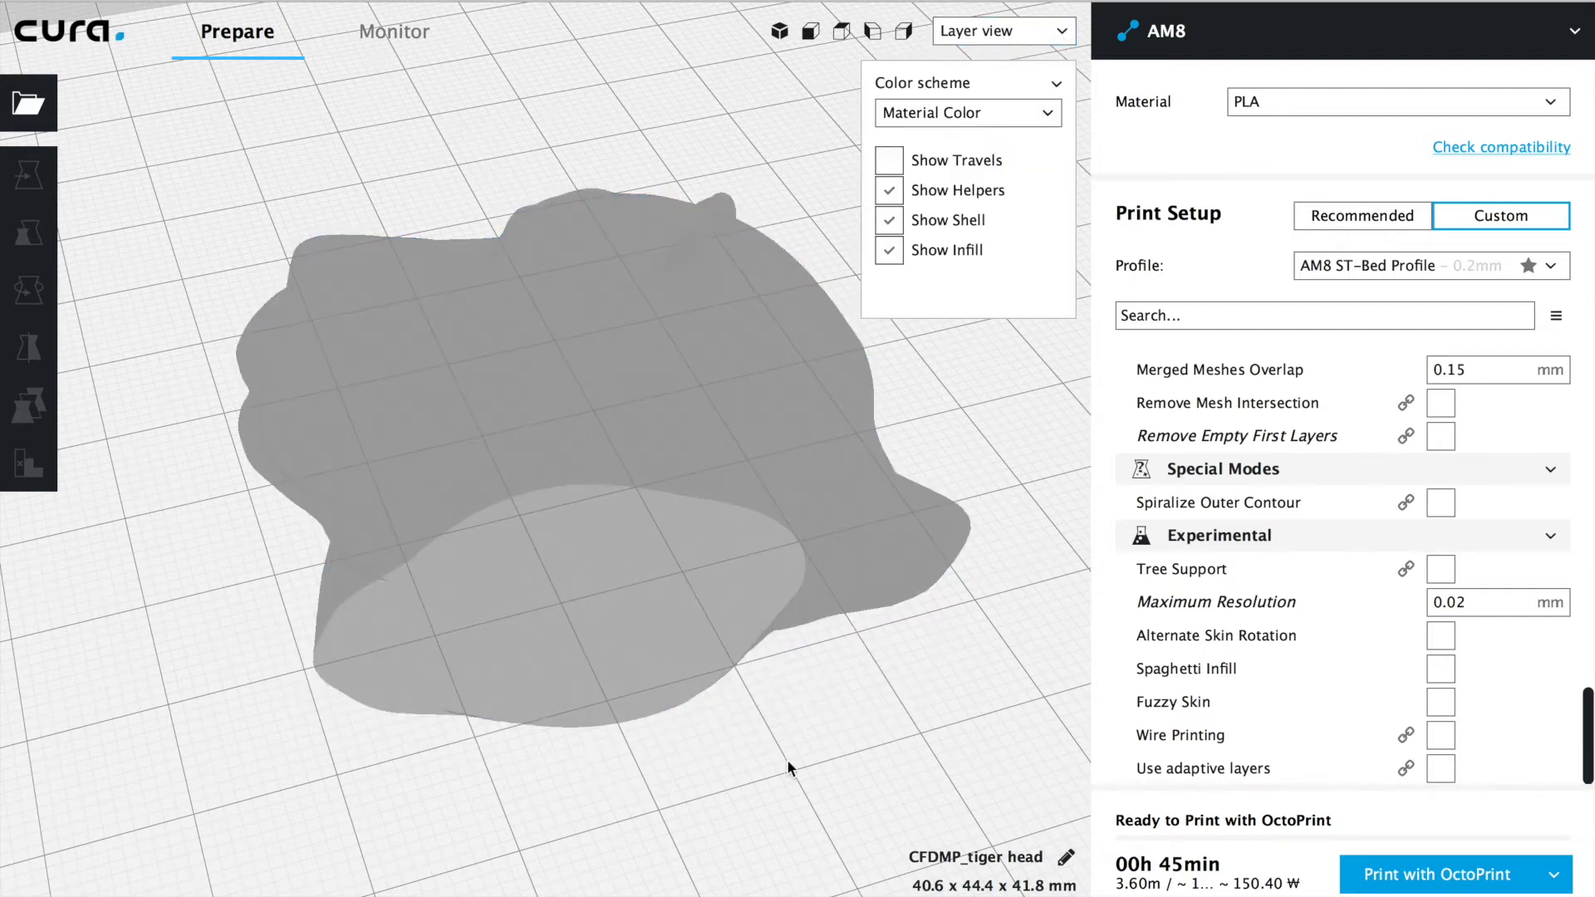
{"action": "left_click_drag", "start_coordinate": [1054, 376], "coordinate": [1060, 331]}
{"action": "right_click_drag", "start_coordinate": [723, 773], "coordinate": [309, 775]}
{"action": "right_click_drag", "start_coordinate": [770, 693], "coordinate": [722, 705]}
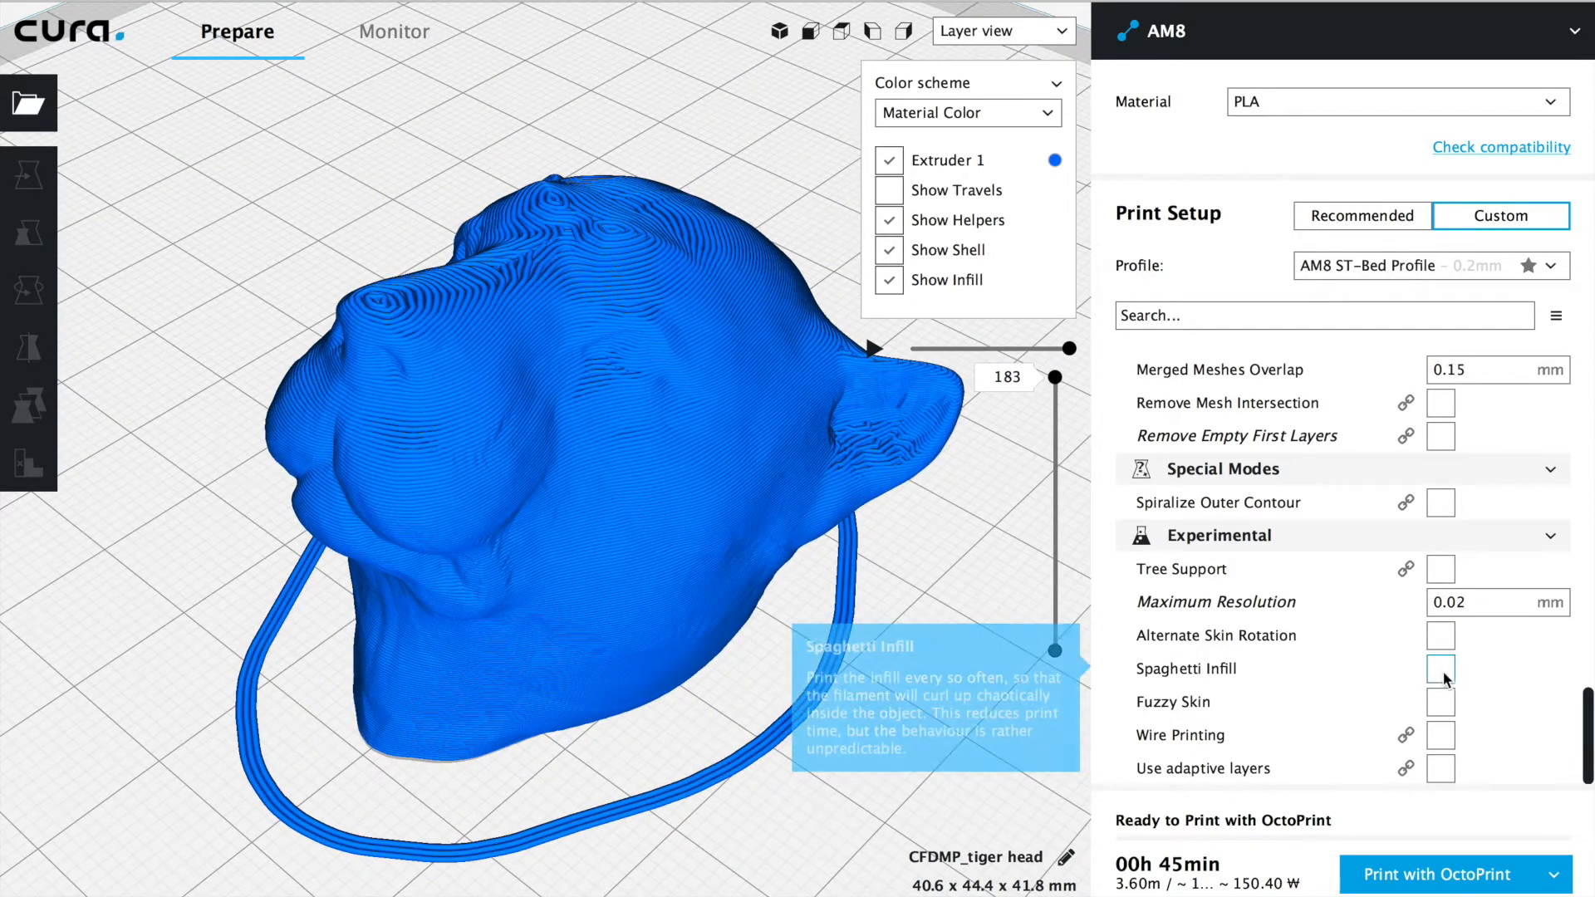
Enable Fuzzy Skin in the Experimental settings and preview all layers of the re-sliced tiger head.
{"action": "left_click", "coordinate": [1443, 703]}
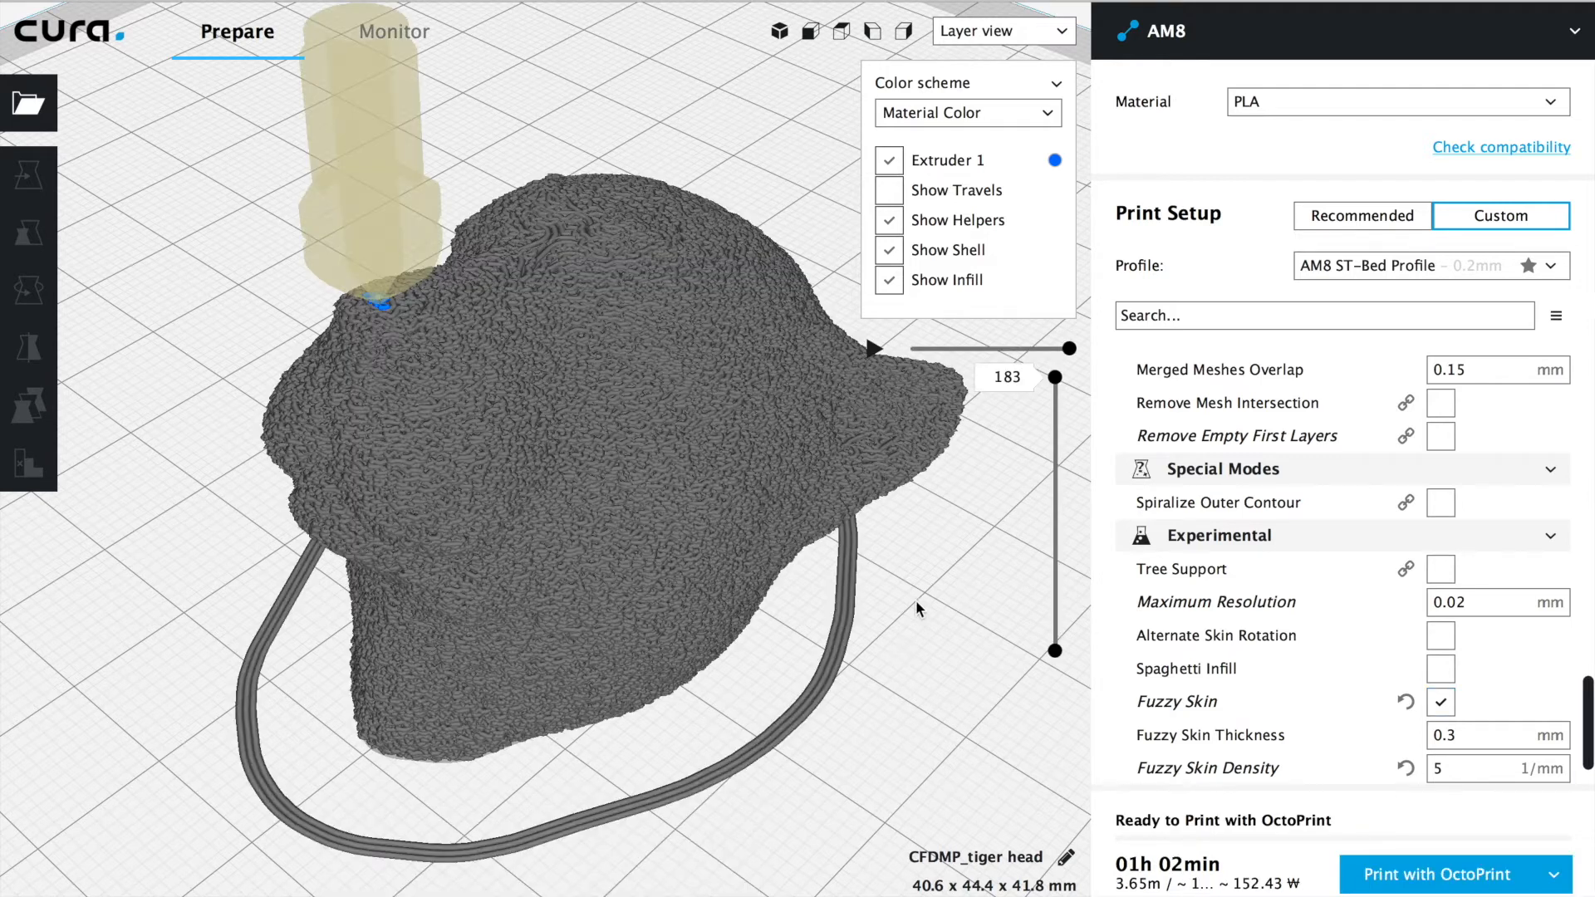
{"action": "left_click_drag", "start_coordinate": [1056, 385], "coordinate": [1063, 301]}
{"action": "right_click_drag", "start_coordinate": [909, 604], "coordinate": [811, 640]}
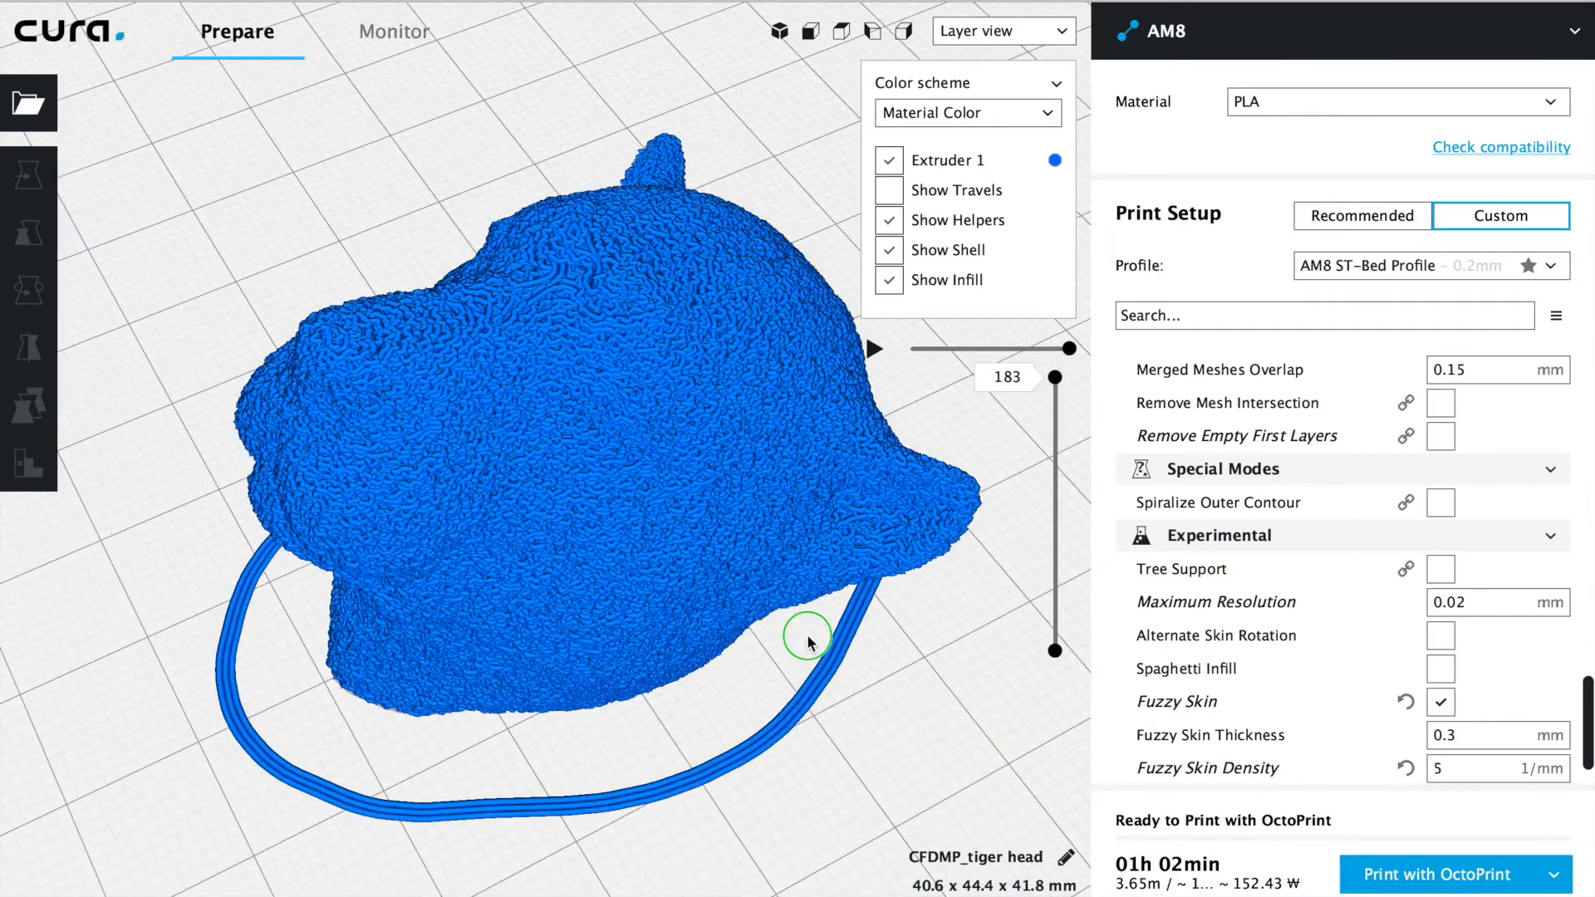
Examine the fuzzy surface texture of the sliced head up close and from several angles, and read the Fuzzy Skin Thickness description.
{"action": "scroll", "coordinate": [392, 558], "scroll_direction": "up", "scroll_amount": 5}
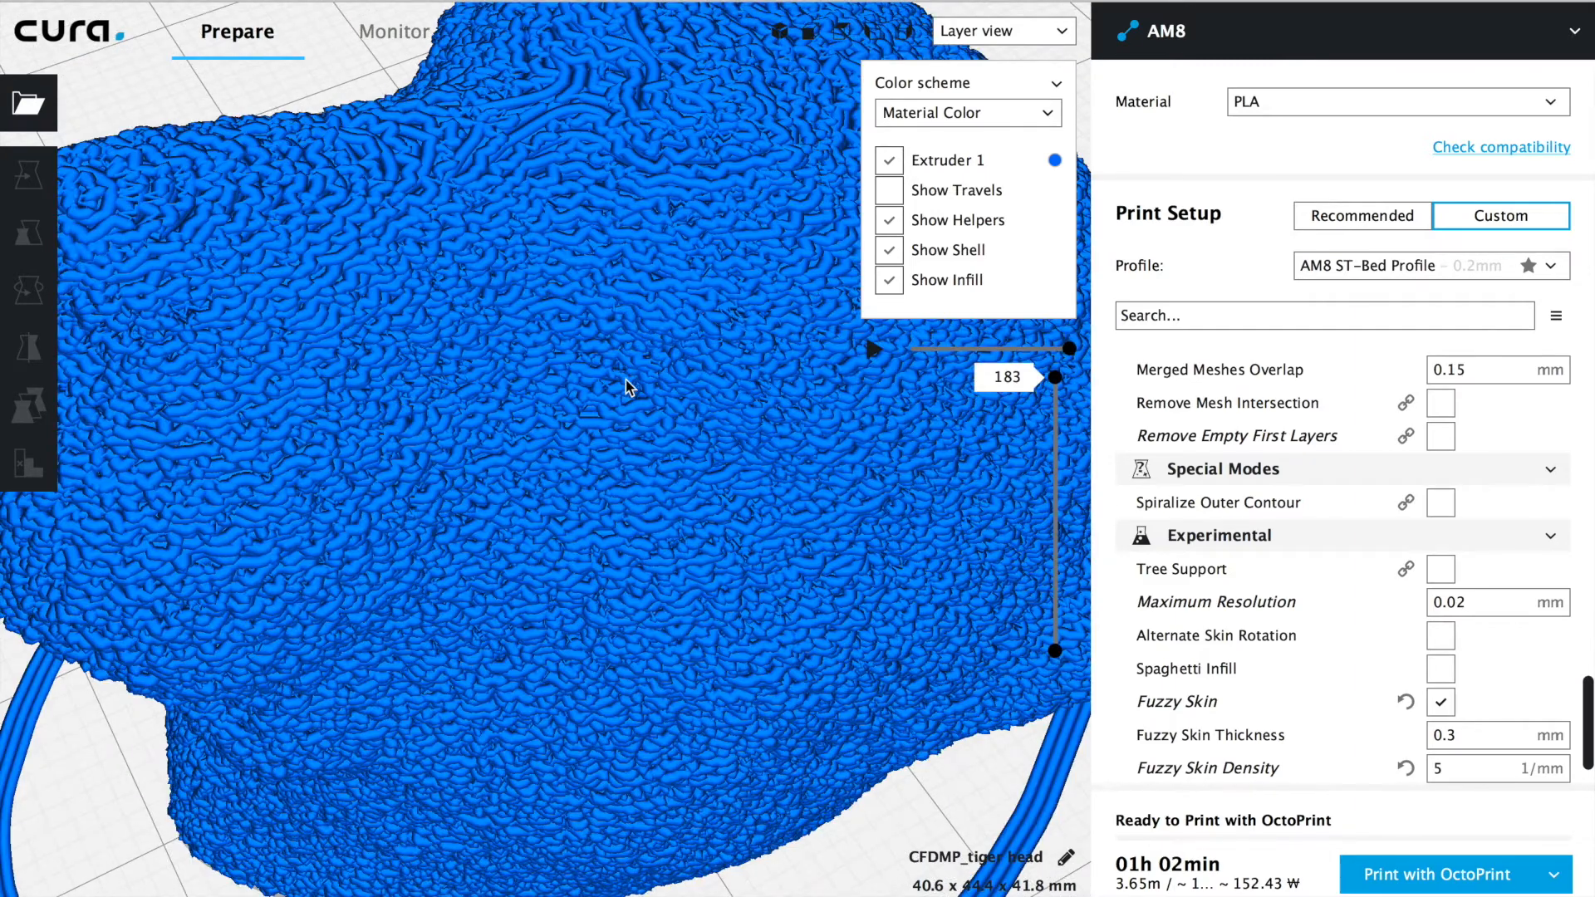
{"action": "scroll", "coordinate": [625, 381], "scroll_direction": "down", "scroll_amount": 5}
{"action": "scroll", "coordinate": [626, 381], "scroll_direction": "down", "scroll_amount": 2}
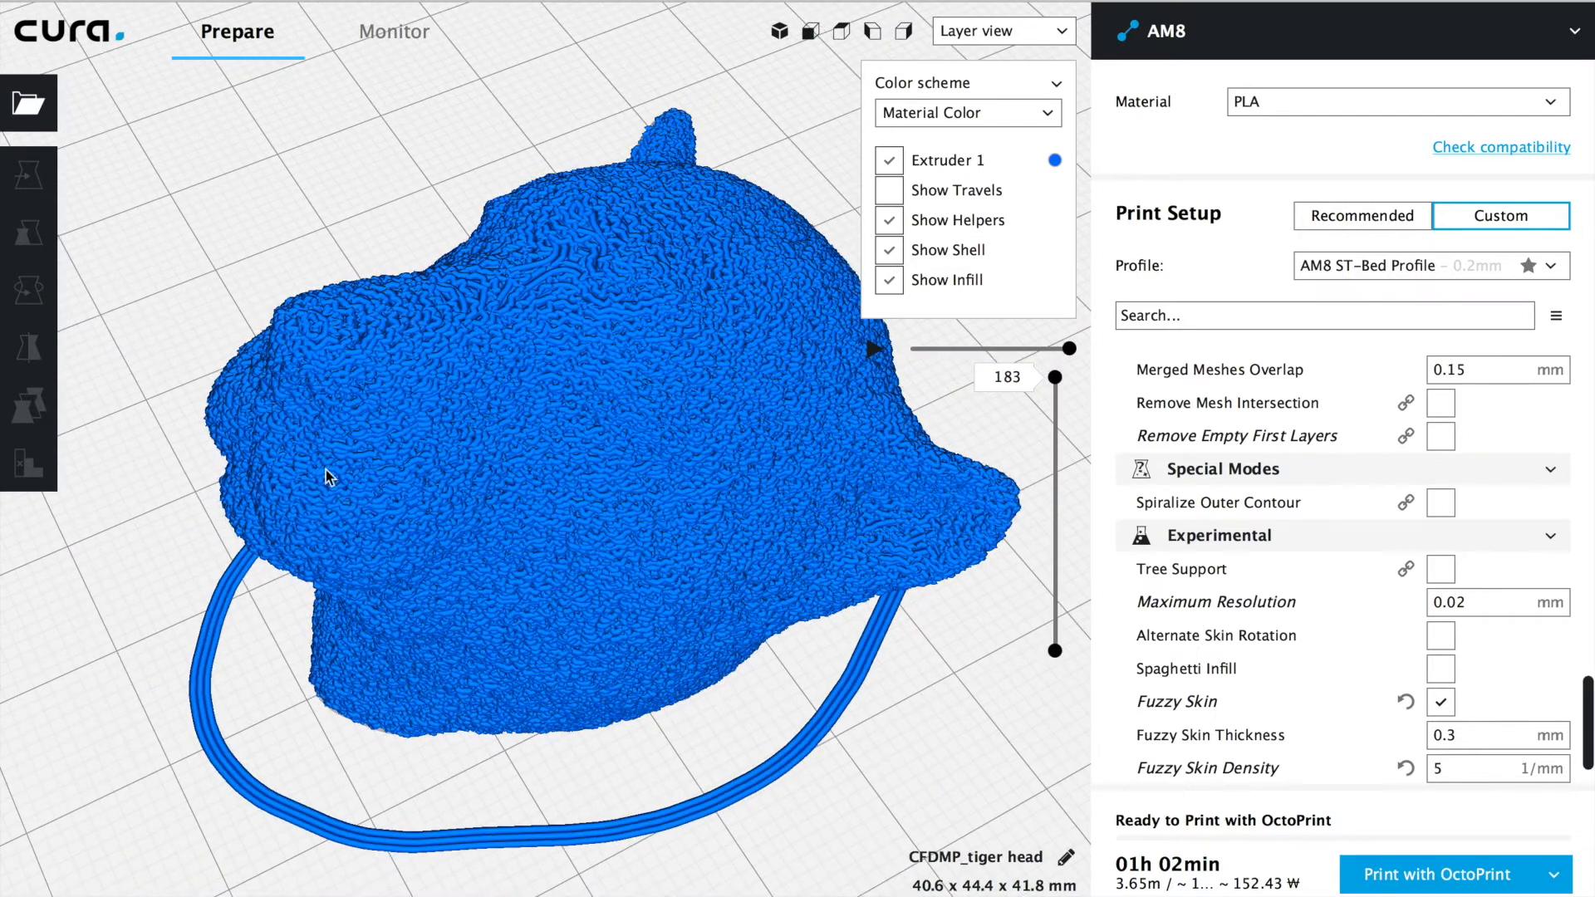
{"action": "right_click_drag", "start_coordinate": [723, 733], "coordinate": [826, 707]}
{"action": "right_click_drag", "start_coordinate": [395, 752], "coordinate": [350, 740]}
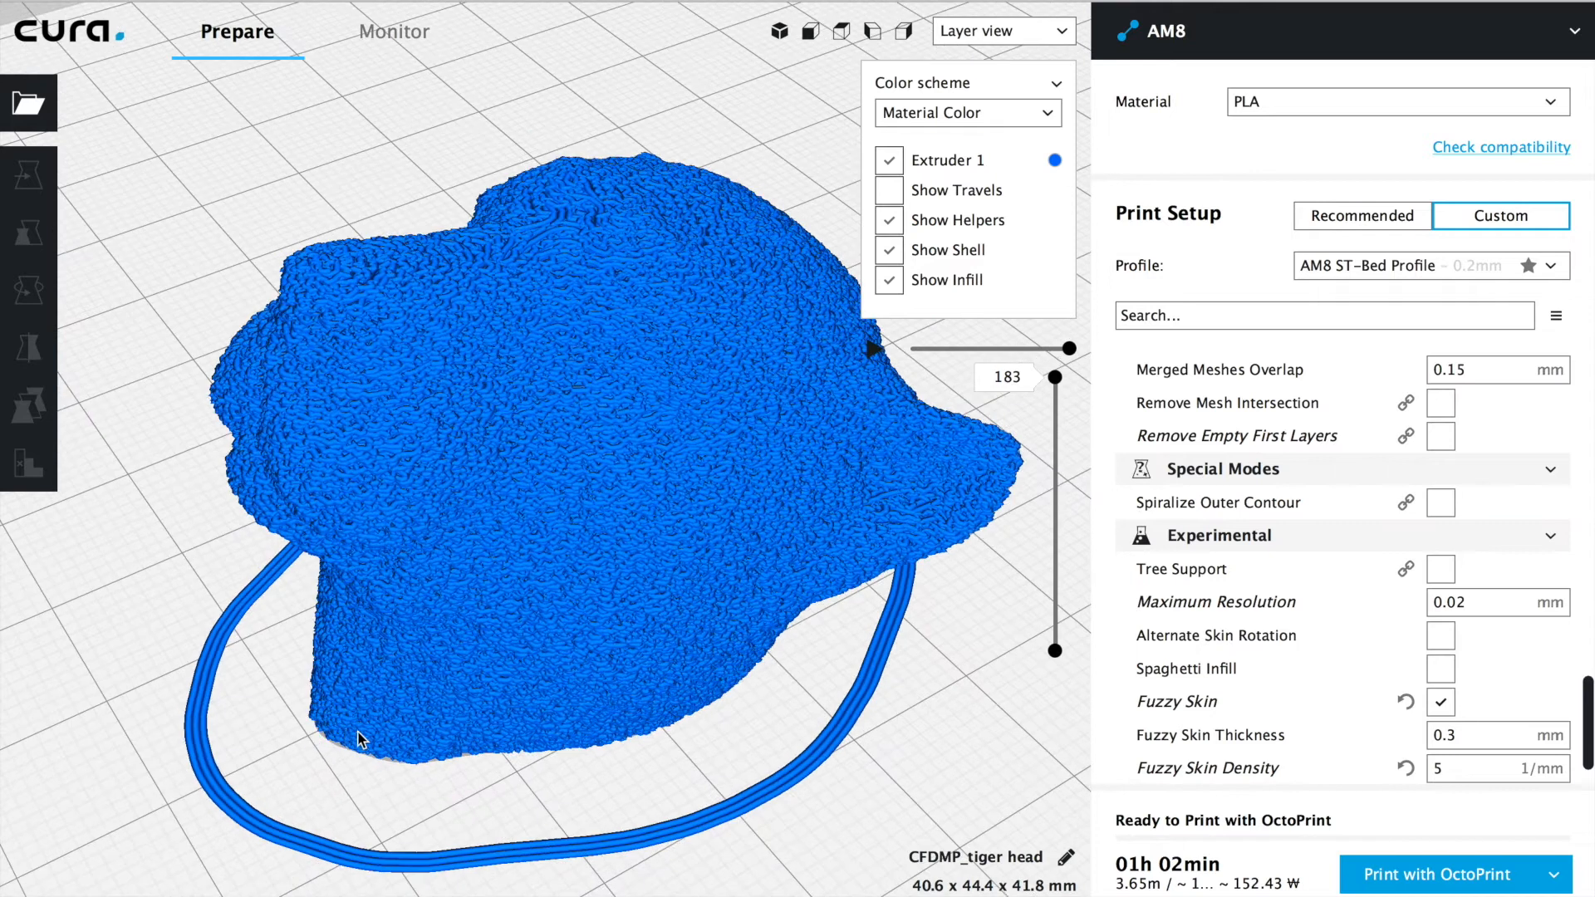
{"action": "right_click_drag", "start_coordinate": [779, 733], "coordinate": [721, 744]}
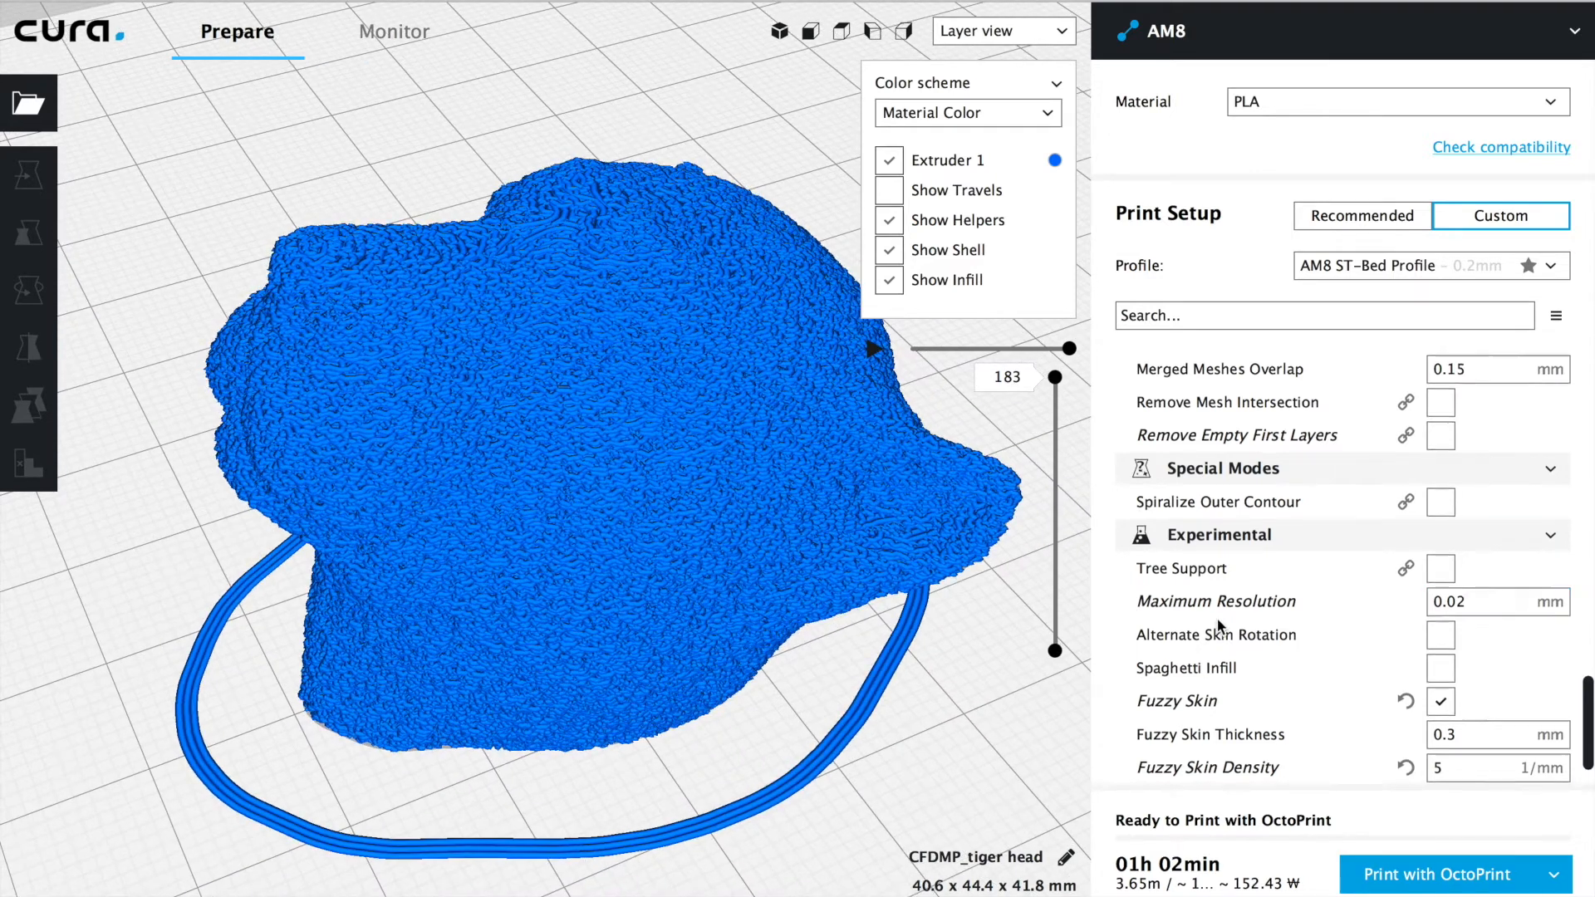
{"action": "scroll", "coordinate": [1221, 627], "scroll_direction": "down", "scroll_amount": 2}
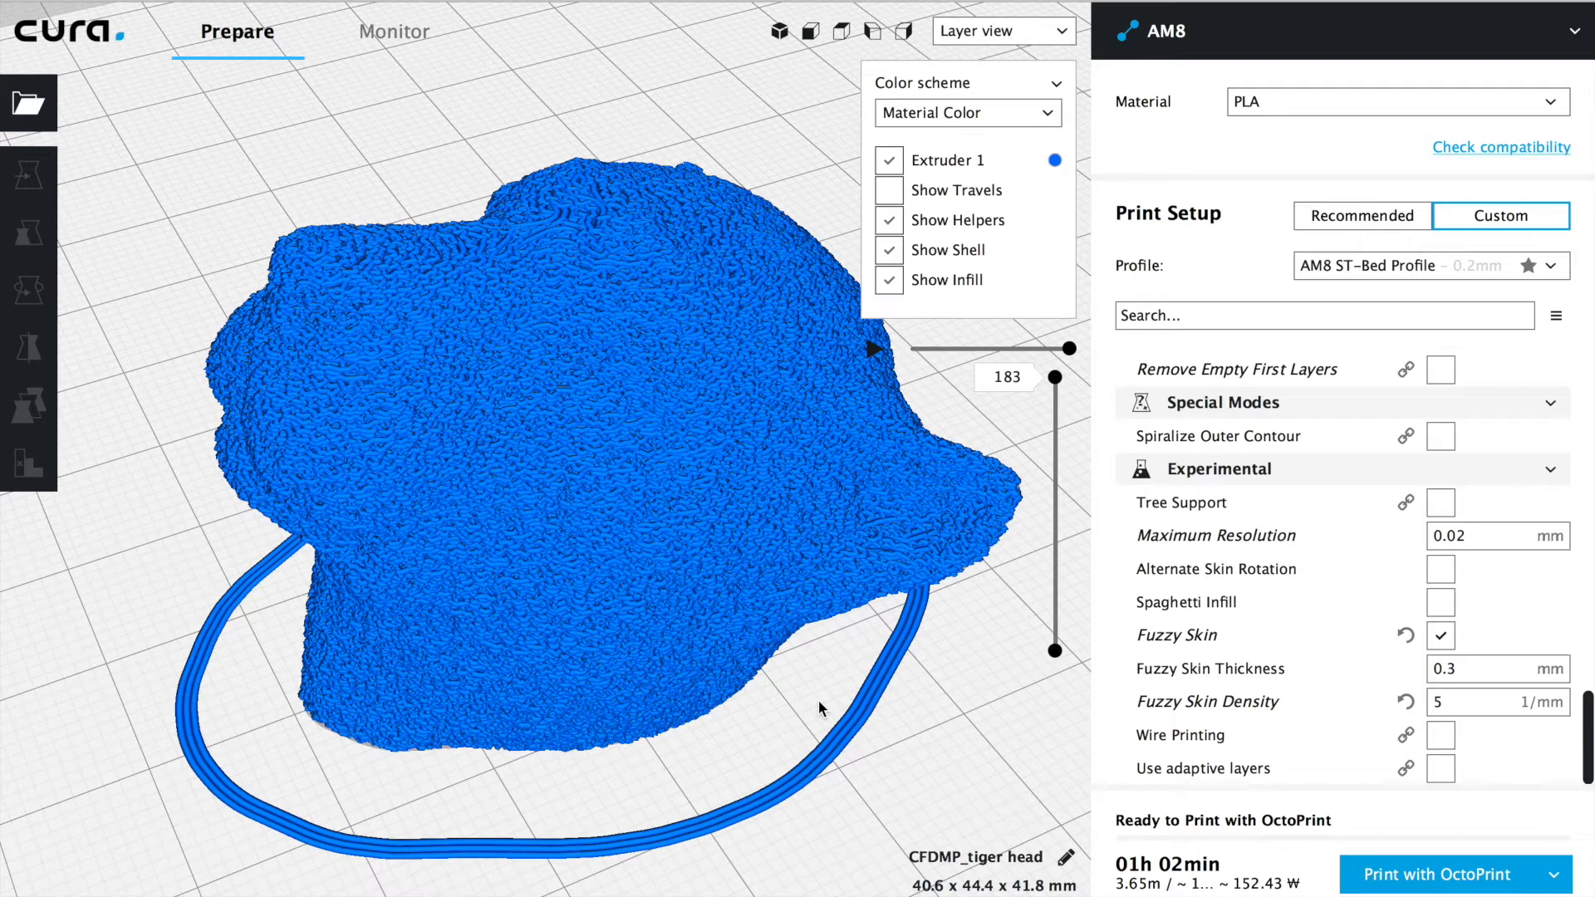
{"action": "mouse_move", "coordinate": [840, 671]}
{"action": "right_mouse_down"}
{"action": "mouse_move", "coordinate": [854, 747]}
{"action": "mouse_move", "coordinate": [827, 669]}
{"action": "mouse_move", "coordinate": [818, 697]}
{"action": "mouse_move", "coordinate": [770, 654]}
{"action": "mouse_move", "coordinate": [776, 676]}
{"action": "right_mouse_up"}
{"action": "scroll", "coordinate": [778, 690], "scroll_direction": "up", "scroll_amount": 5}
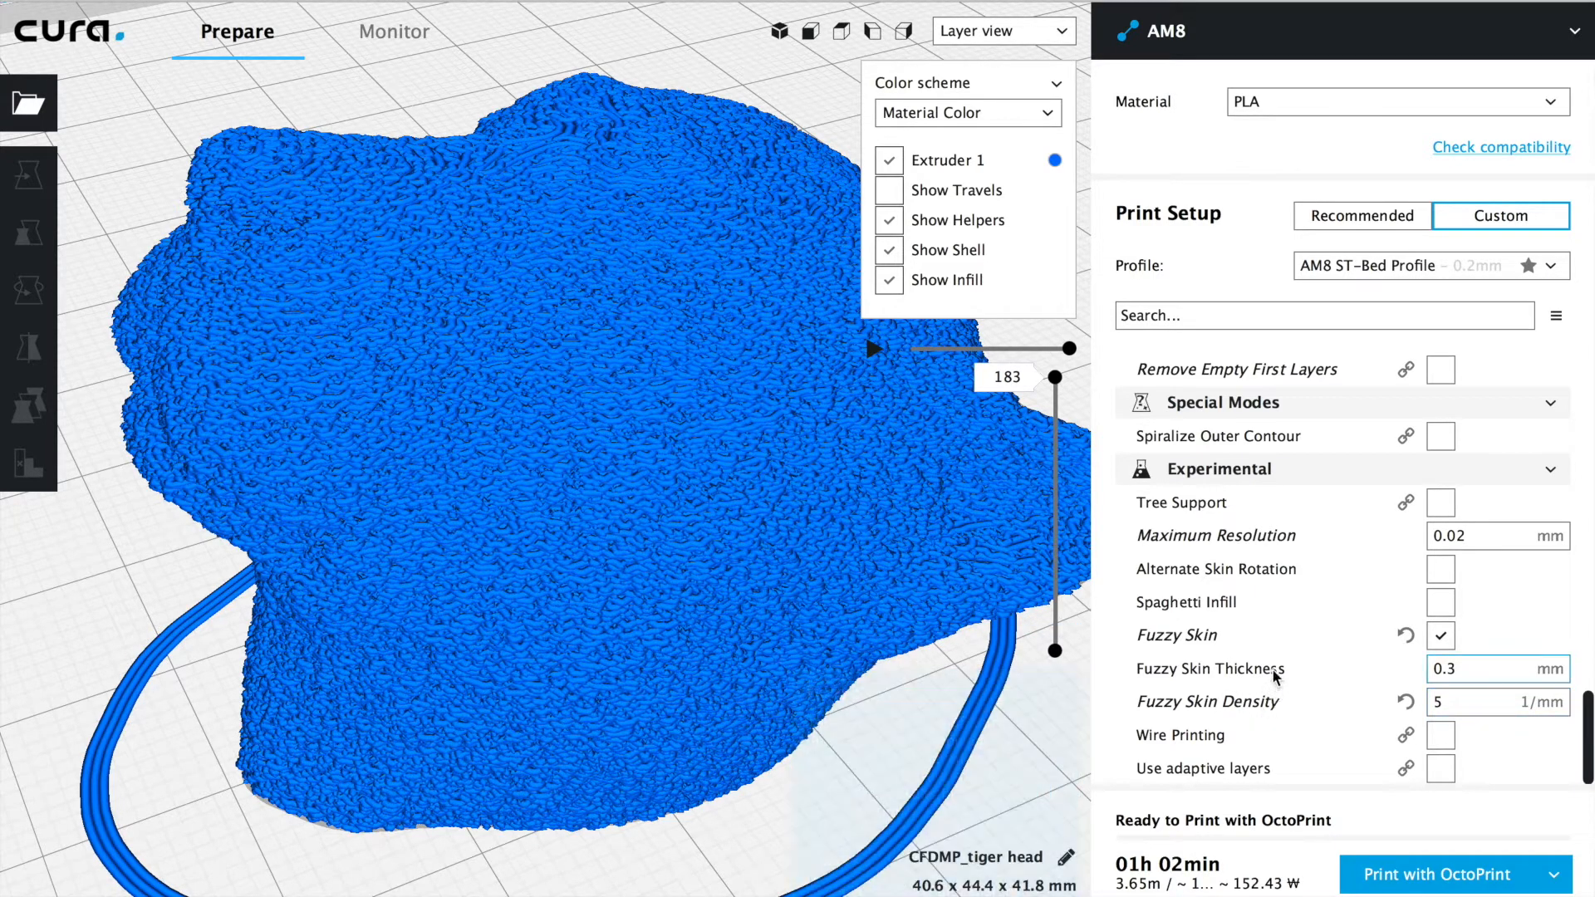
{"action": "mouse_move", "coordinate": [1275, 677]}
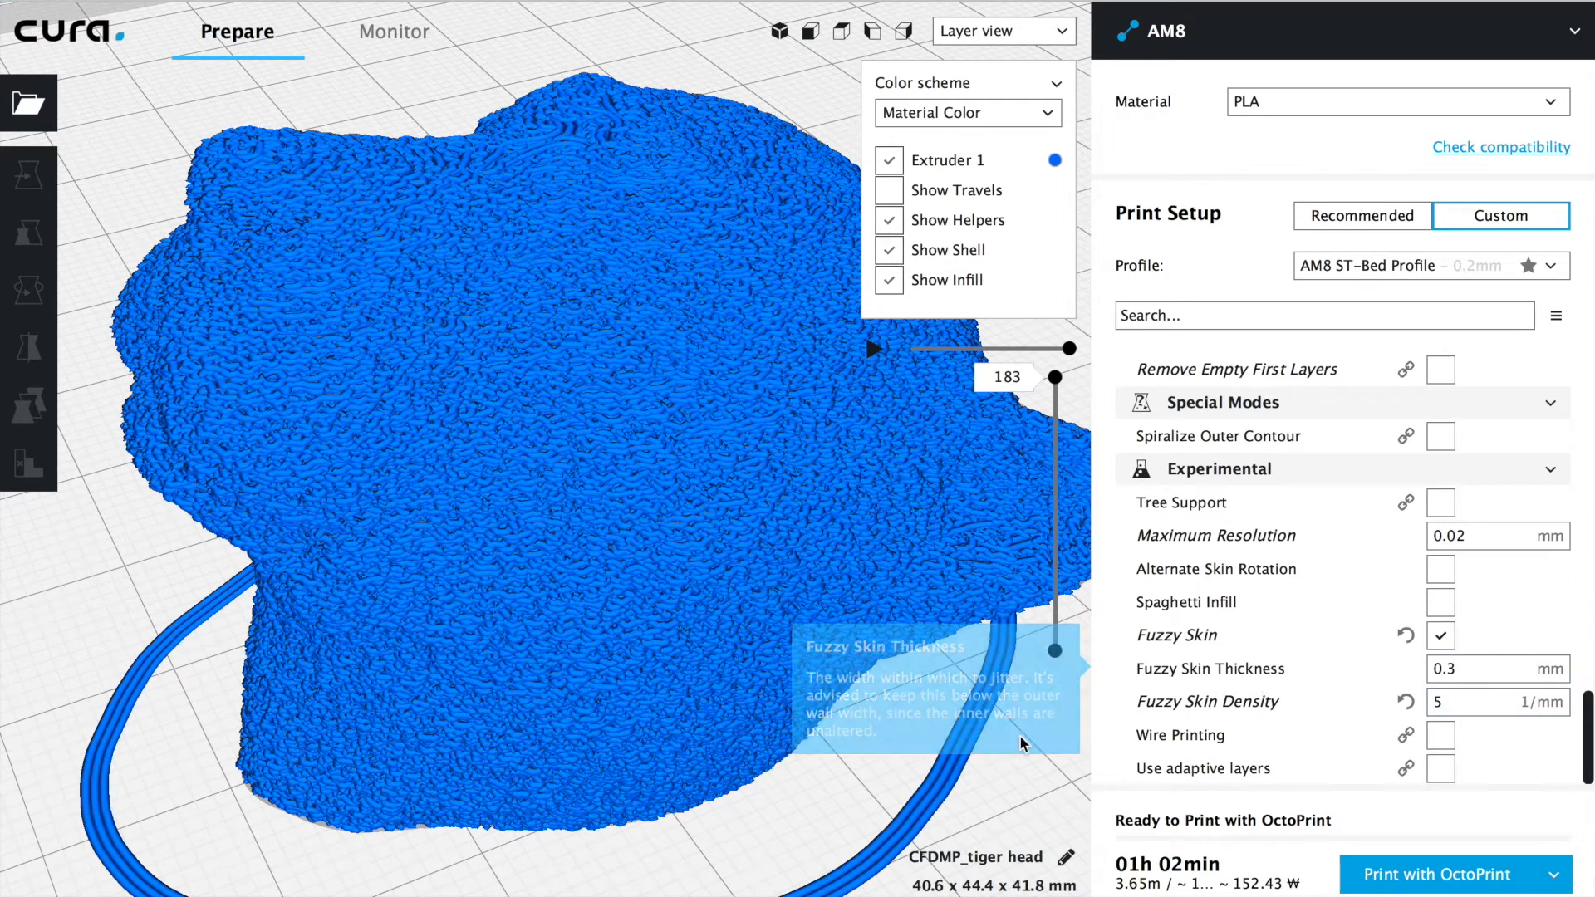
Lower the layer preview to layer 111 to expose the head's walls and infill.
{"action": "left_click_drag", "start_coordinate": [1055, 377], "coordinate": [1055, 476]}
{"action": "left_click", "coordinate": [880, 704]}
{"action": "right_click_drag", "start_coordinate": [880, 705], "coordinate": [872, 798]}
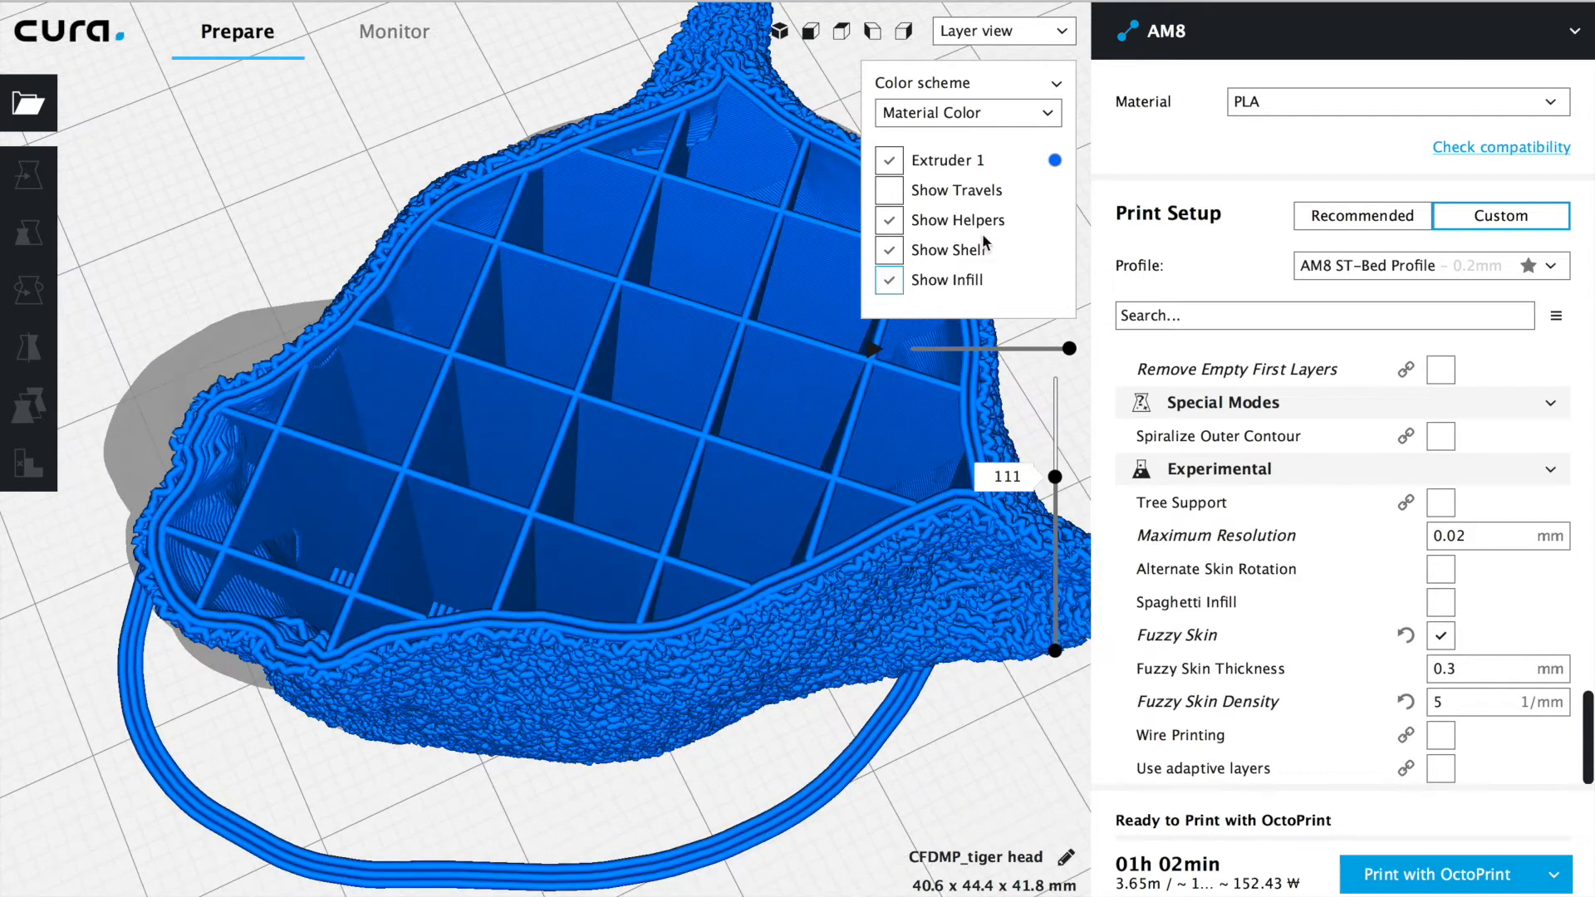
Set the layer preview's color scheme to Line Type and inspect the fuzzy outer wall against the inner walls.
{"action": "left_click", "coordinate": [934, 123]}
{"action": "left_click", "coordinate": [920, 155]}
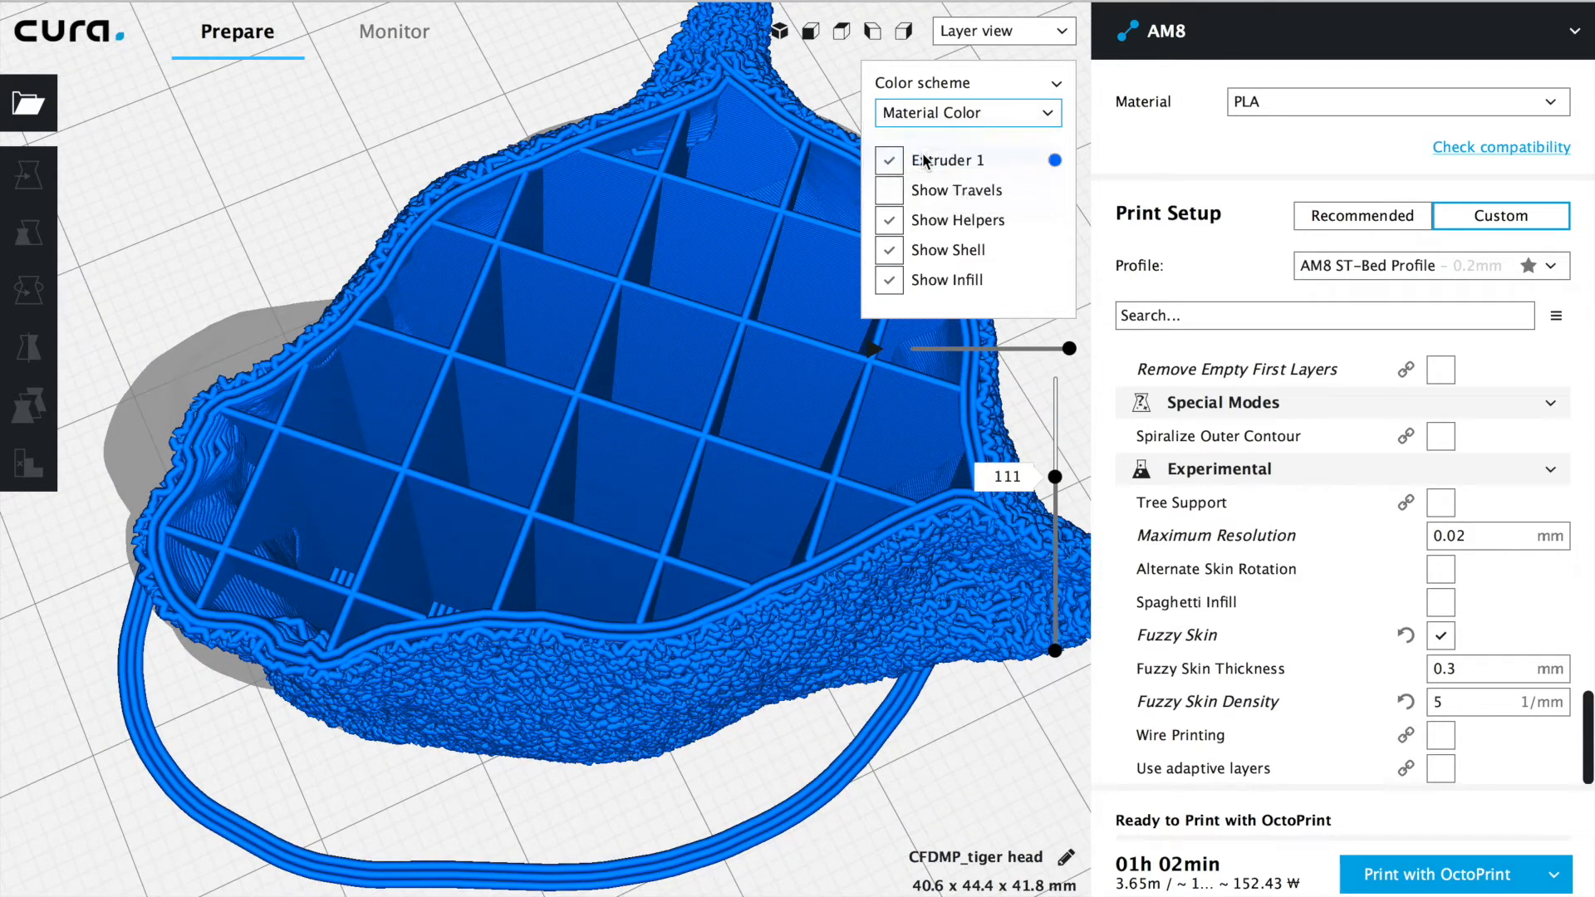
{"action": "scroll", "coordinate": [789, 734], "scroll_direction": "up", "scroll_amount": 10}
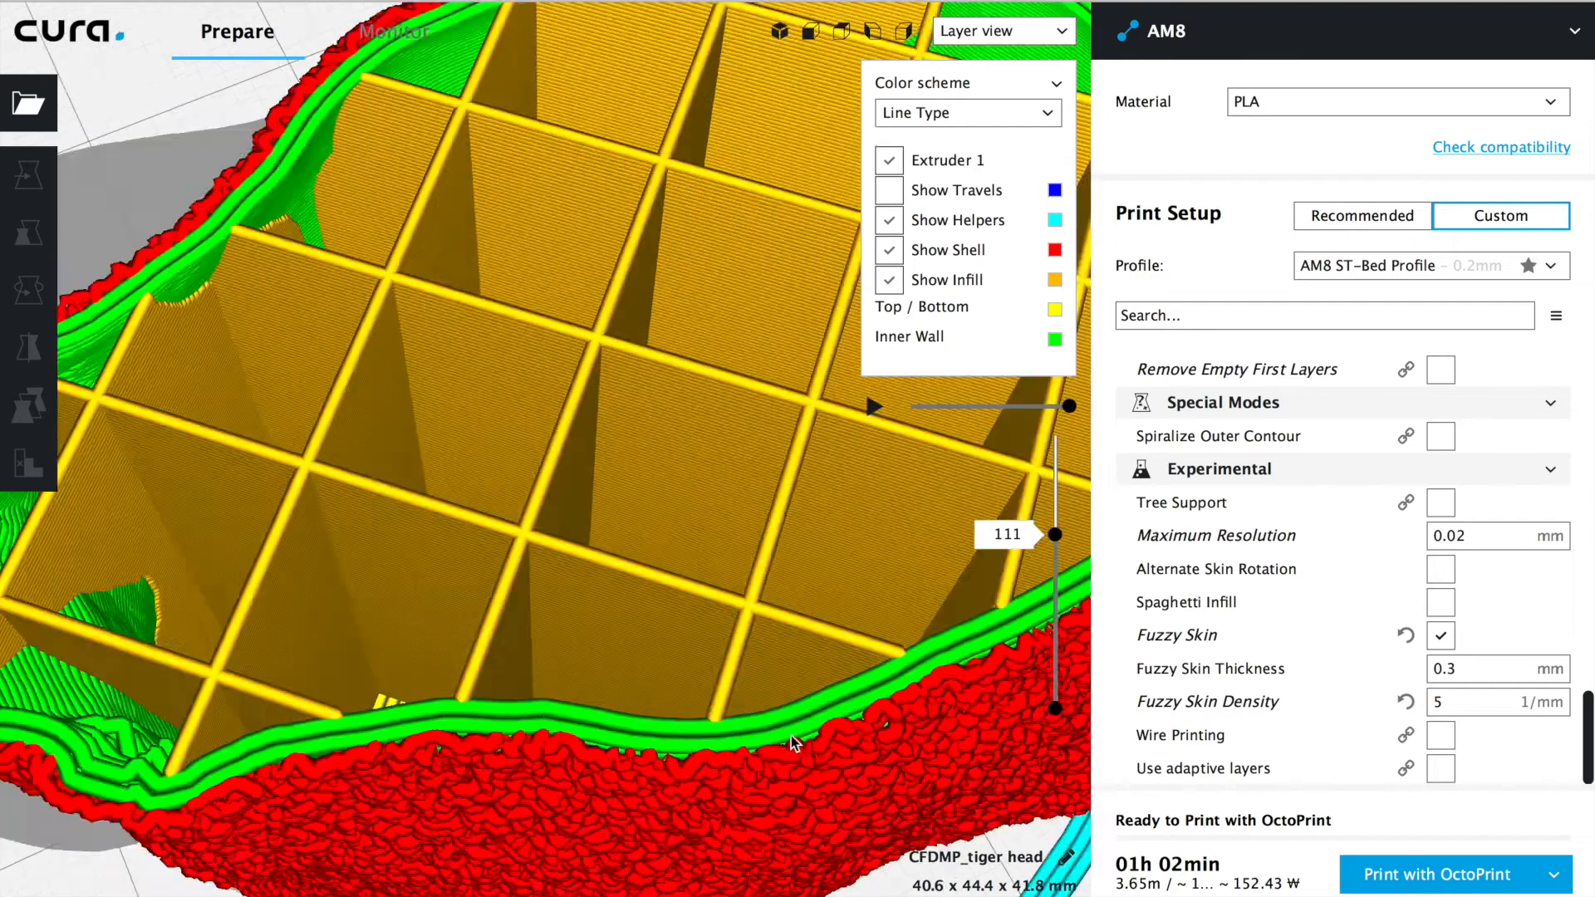
{"action": "mouse_move", "coordinate": [664, 677]}
{"action": "middle_mouse_down"}
{"action": "mouse_move", "coordinate": [659, 527]}
{"action": "mouse_move", "coordinate": [659, 687]}
{"action": "middle_mouse_up"}
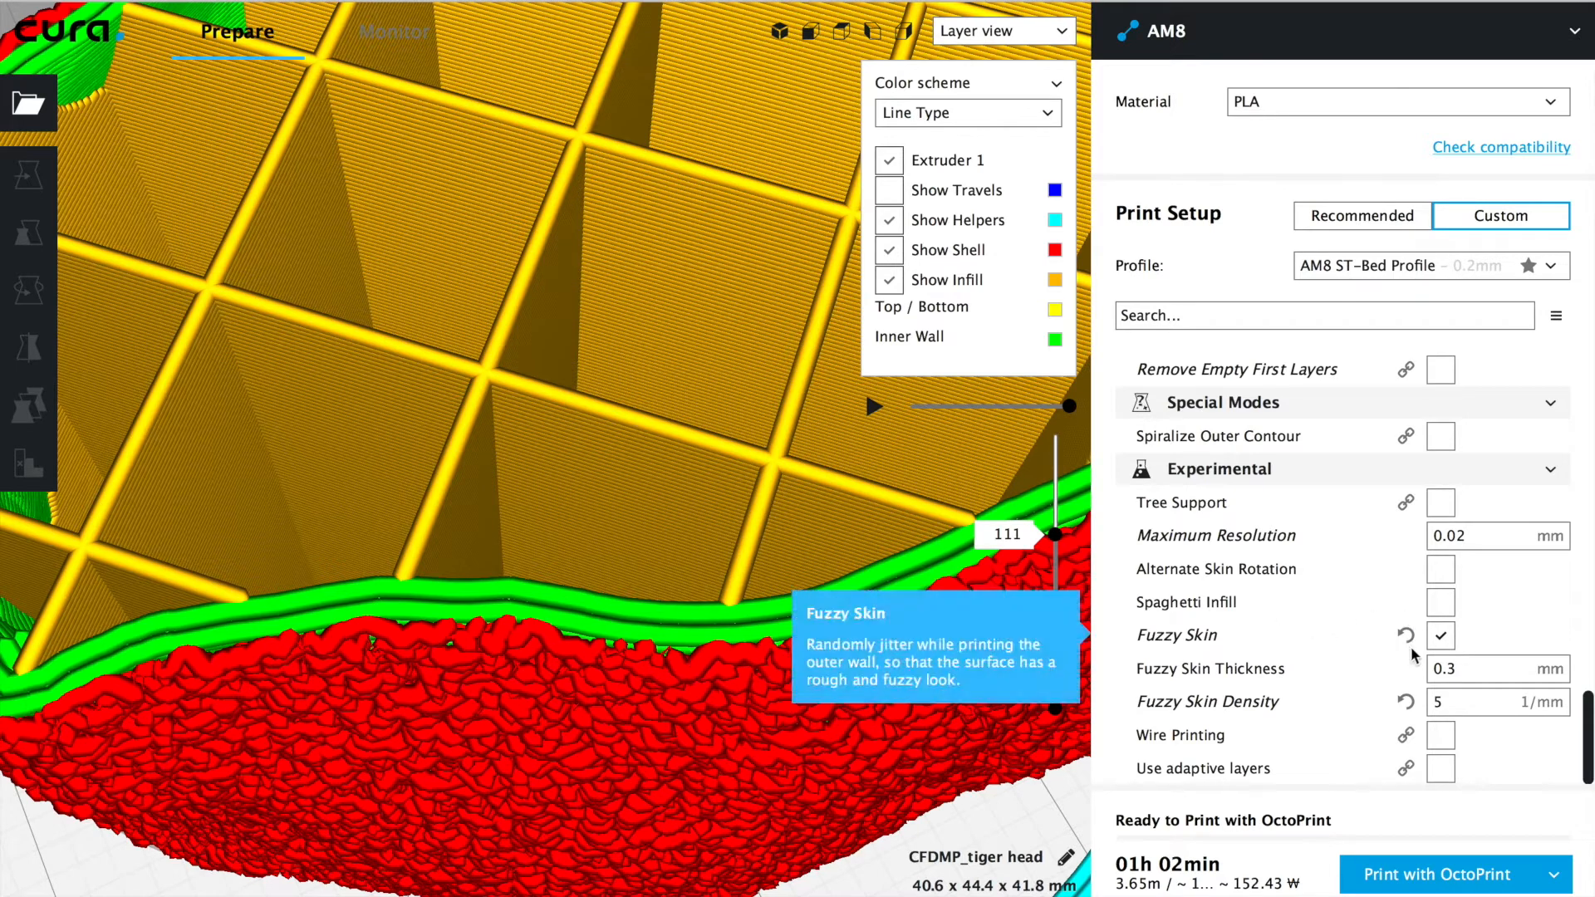
Set the Fuzzy Skin Thickness to 0.1 mm and preview the outer wall at layers 119 and 113.
{"action": "left_click", "coordinate": [1463, 668]}
{"action": "key", "text": "BackSpace"}
{"action": "type", "text": "1"}
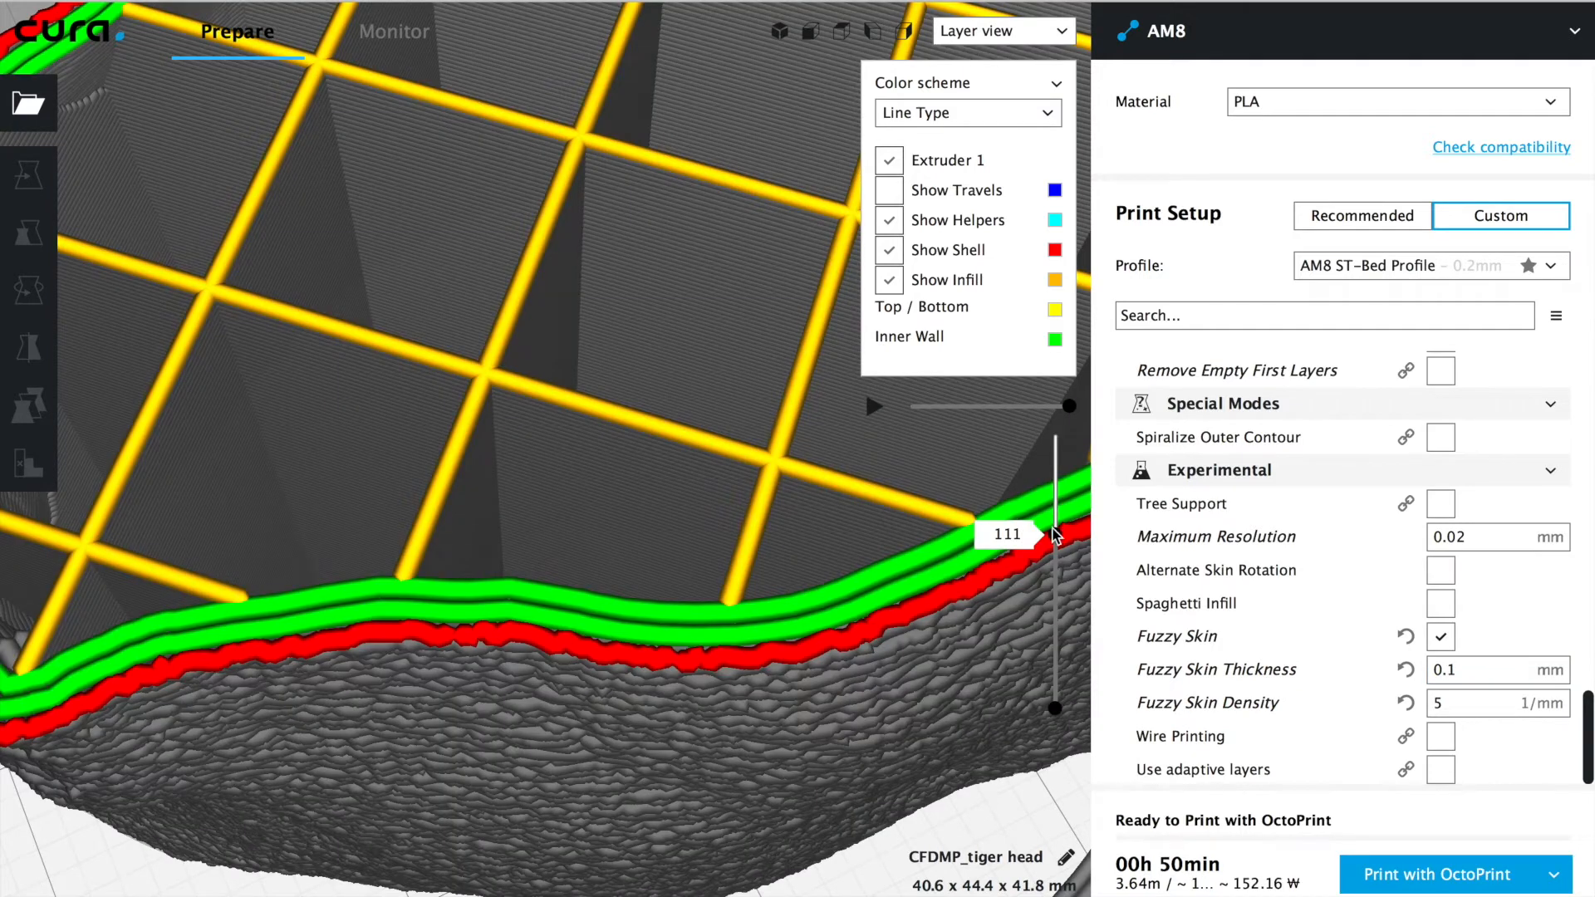
{"action": "mouse_move", "coordinate": [1055, 536]}
{"action": "left_mouse_down"}
{"action": "mouse_move", "coordinate": [1055, 515]}
{"action": "mouse_move", "coordinate": [1055, 551]}
{"action": "mouse_move", "coordinate": [1055, 523]}
{"action": "left_mouse_up"}
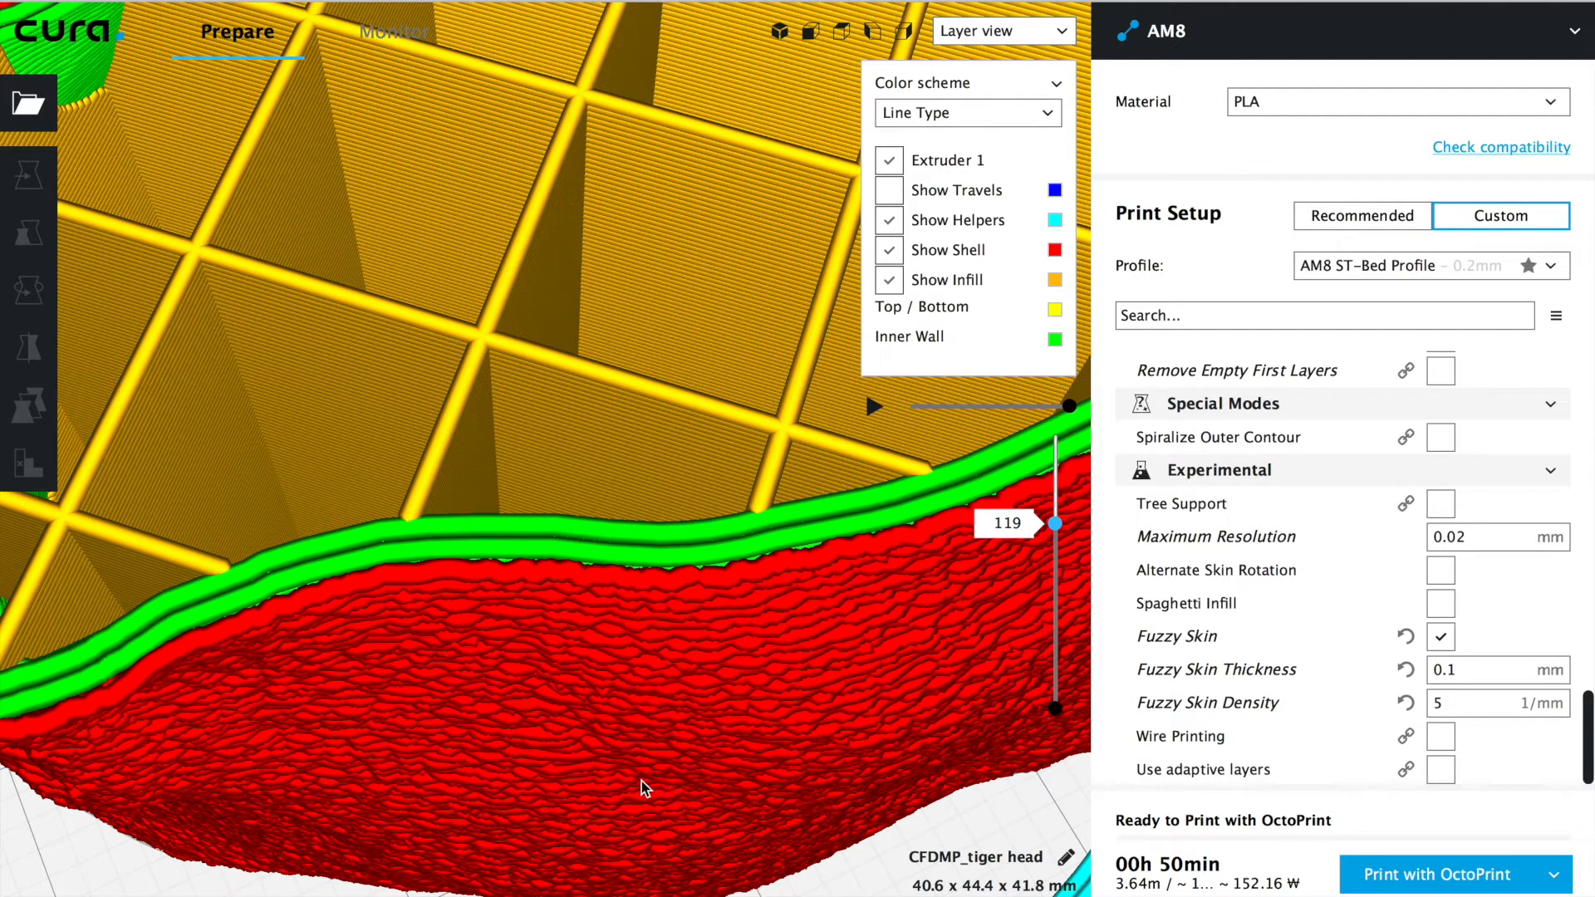
{"action": "mouse_move", "coordinate": [1055, 523]}
{"action": "left_mouse_down"}
{"action": "mouse_move", "coordinate": [1057, 609]}
{"action": "mouse_move", "coordinate": [1057, 435]}
{"action": "mouse_move", "coordinate": [1055, 532]}
{"action": "left_mouse_up"}
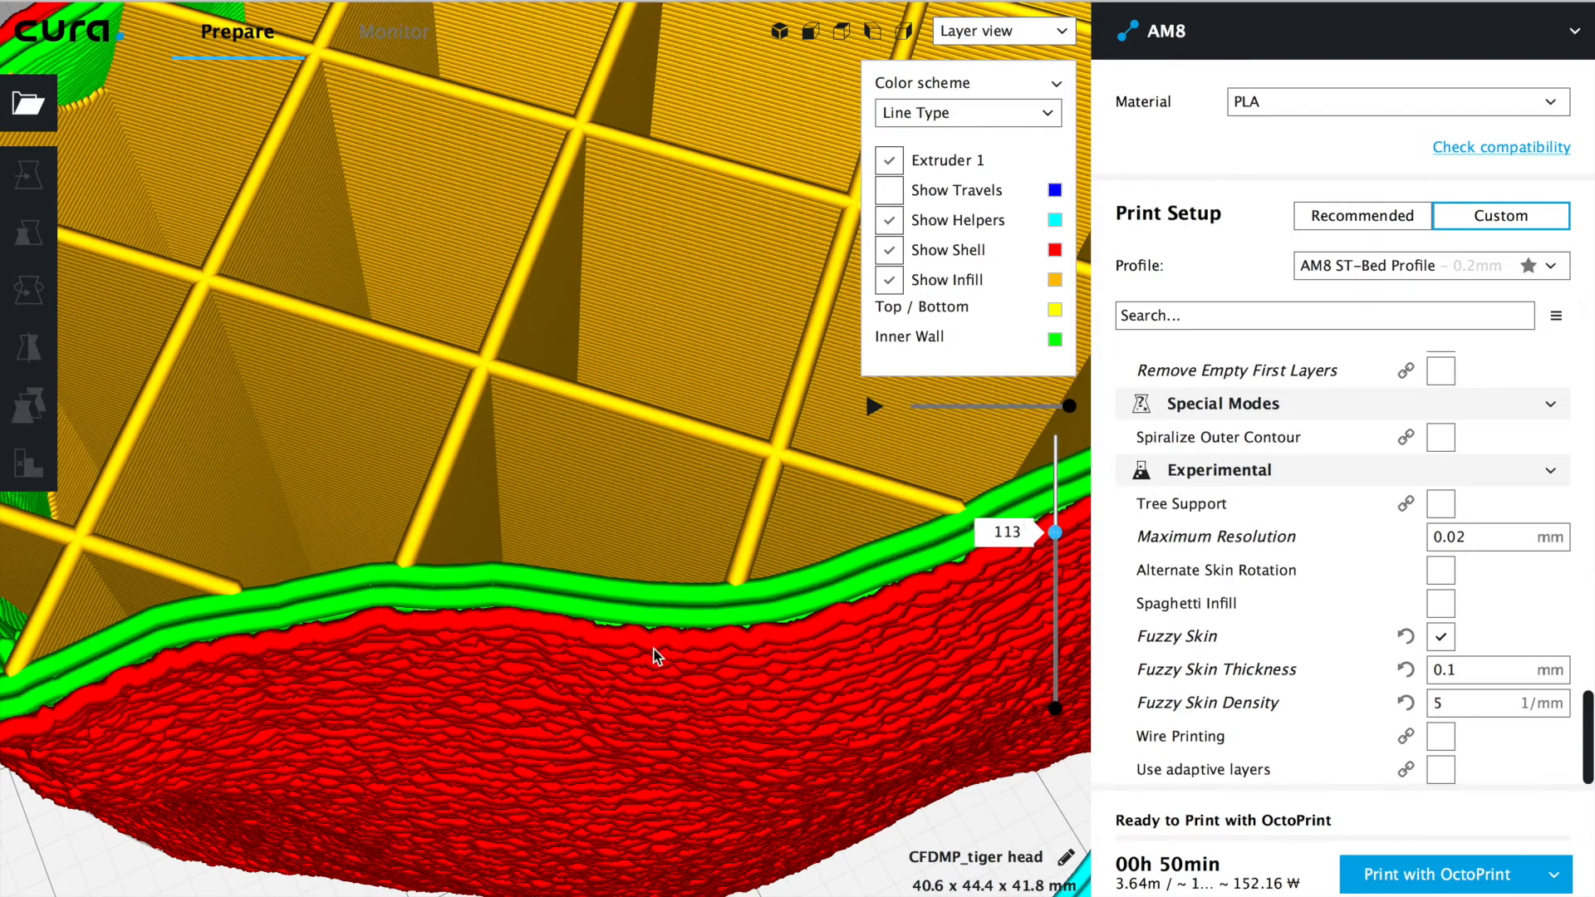
Try a Fuzzy Skin Thickness of 0.5 mm and read the Fuzzy Skin Density description.
{"action": "left_click", "coordinate": [1461, 675]}
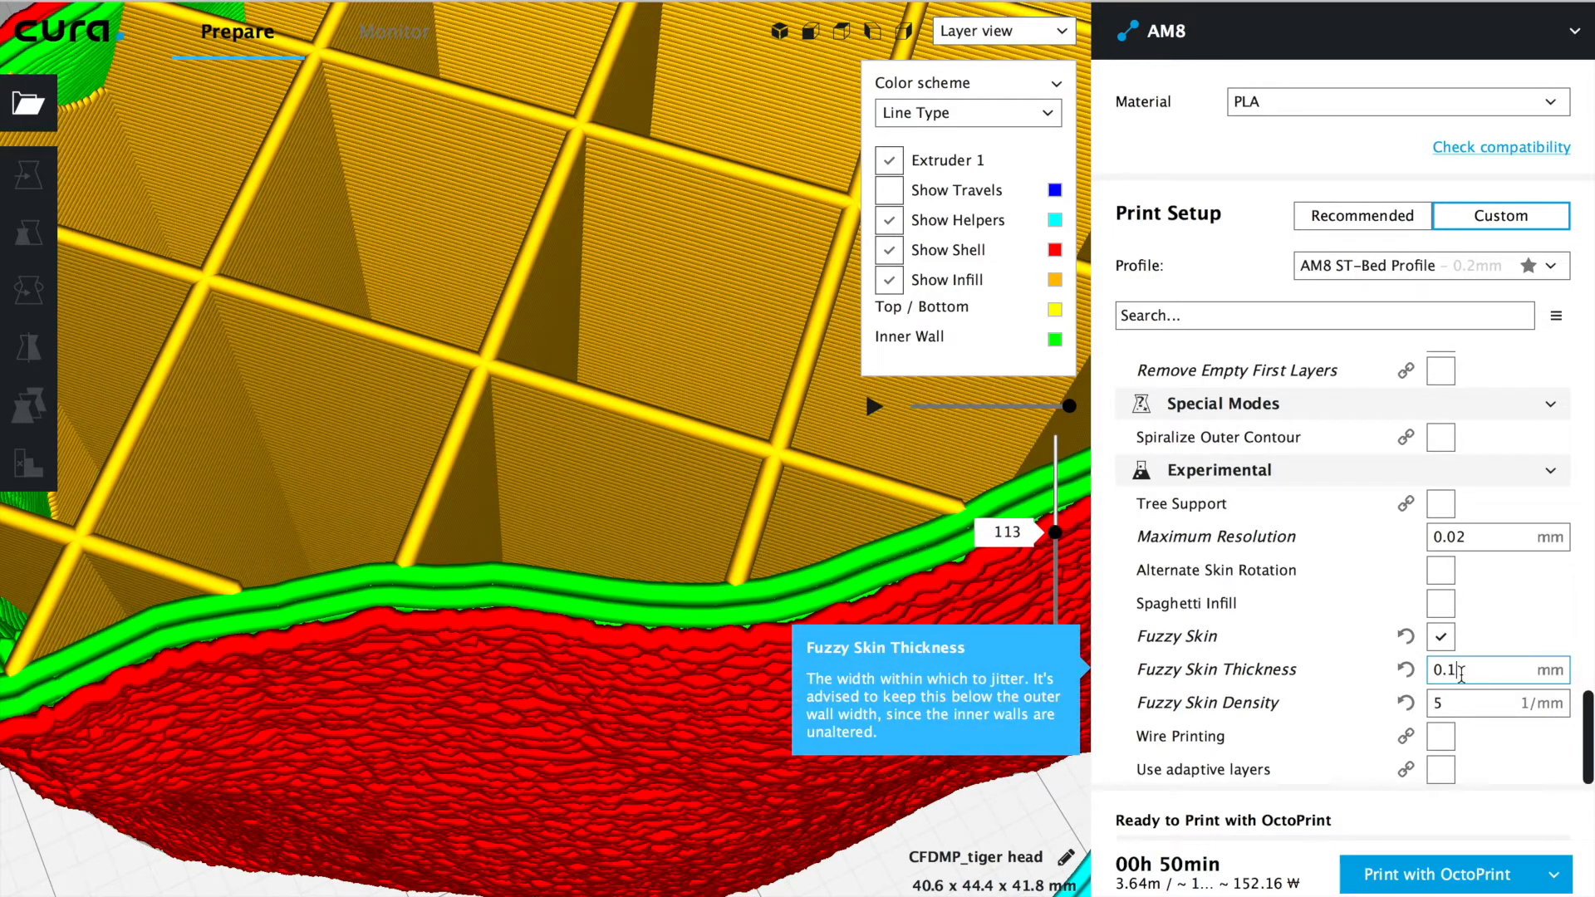
{"action": "key", "text": "BackSpace"}
{"action": "type", "text": "5"}
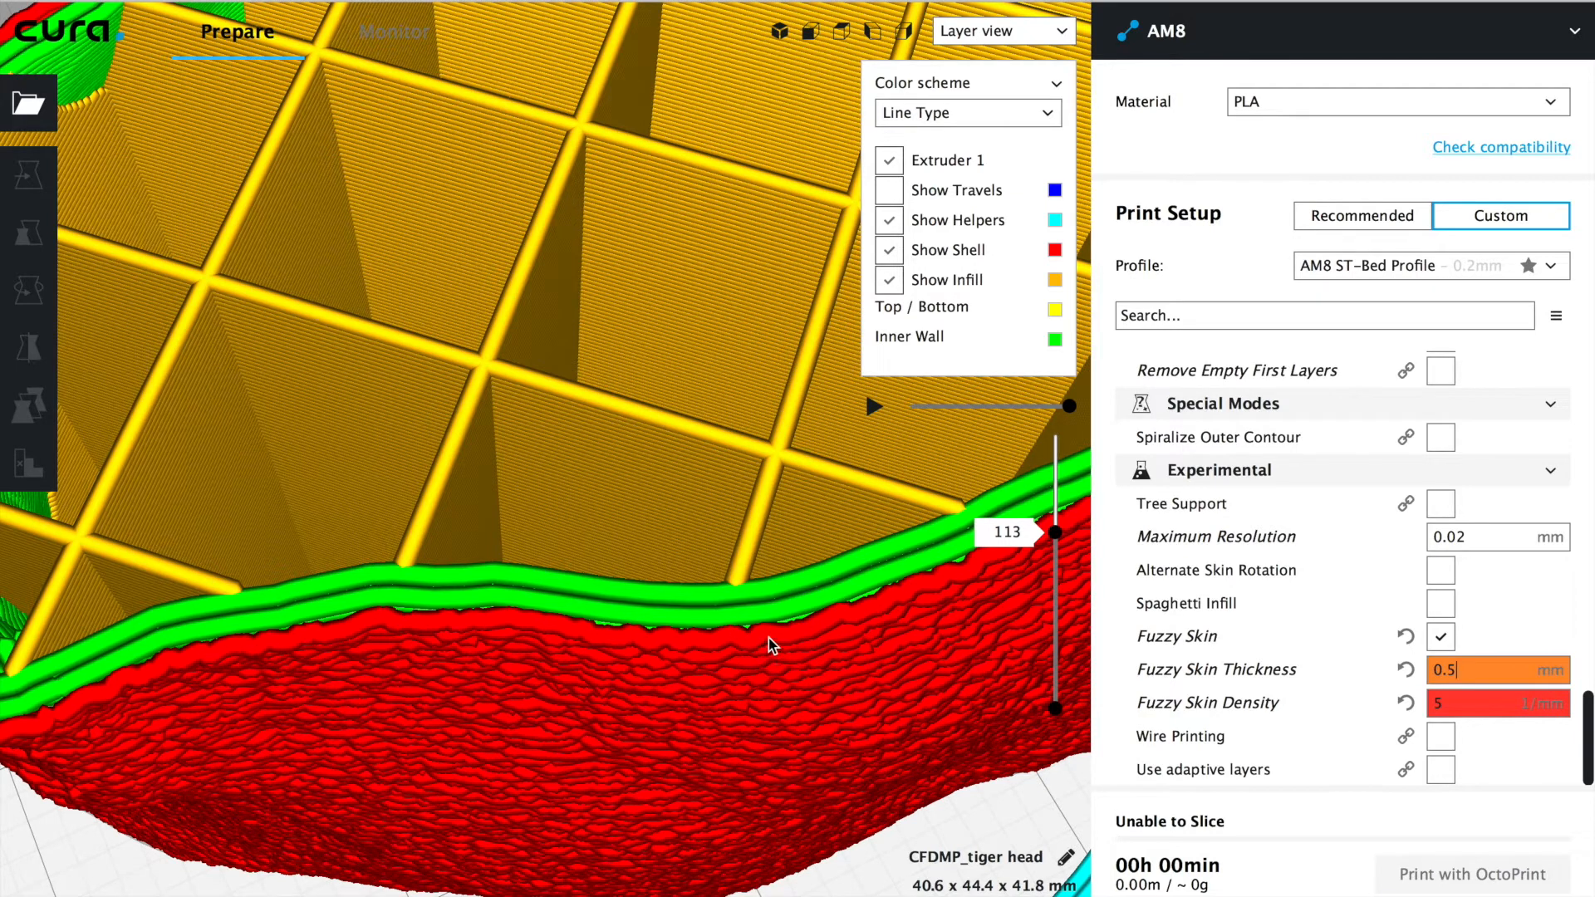
{"action": "mouse_move", "coordinate": [1491, 698]}
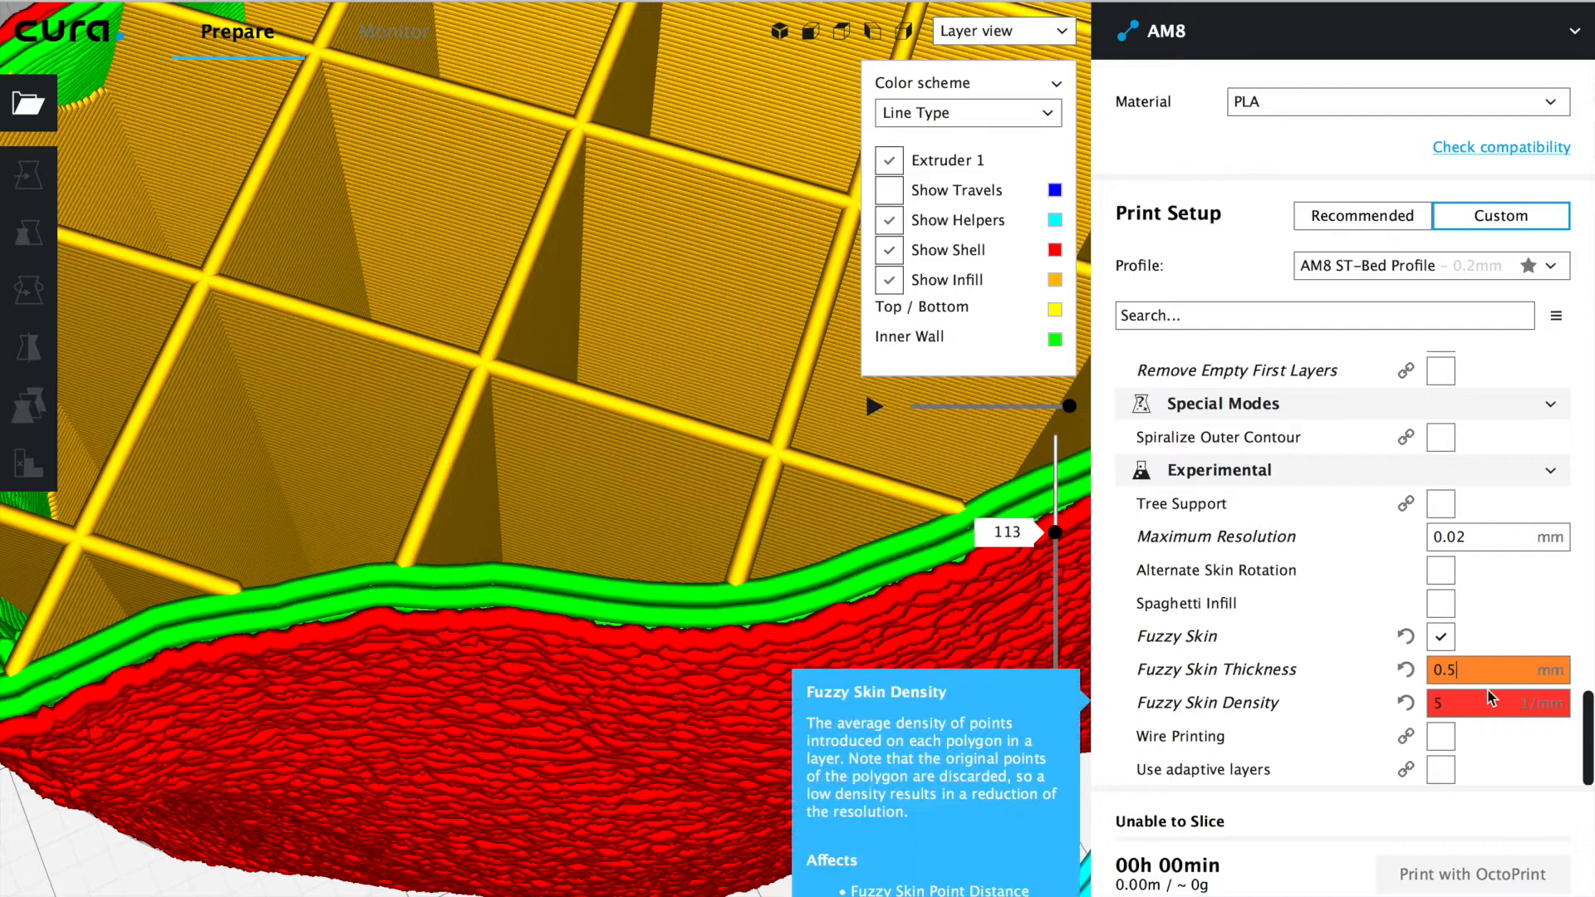
Set the Fuzzy Skin Thickness to 0.4 mm and inspect the rougher outer wall with the preview at layer 115.
{"action": "type", "text": "4"}
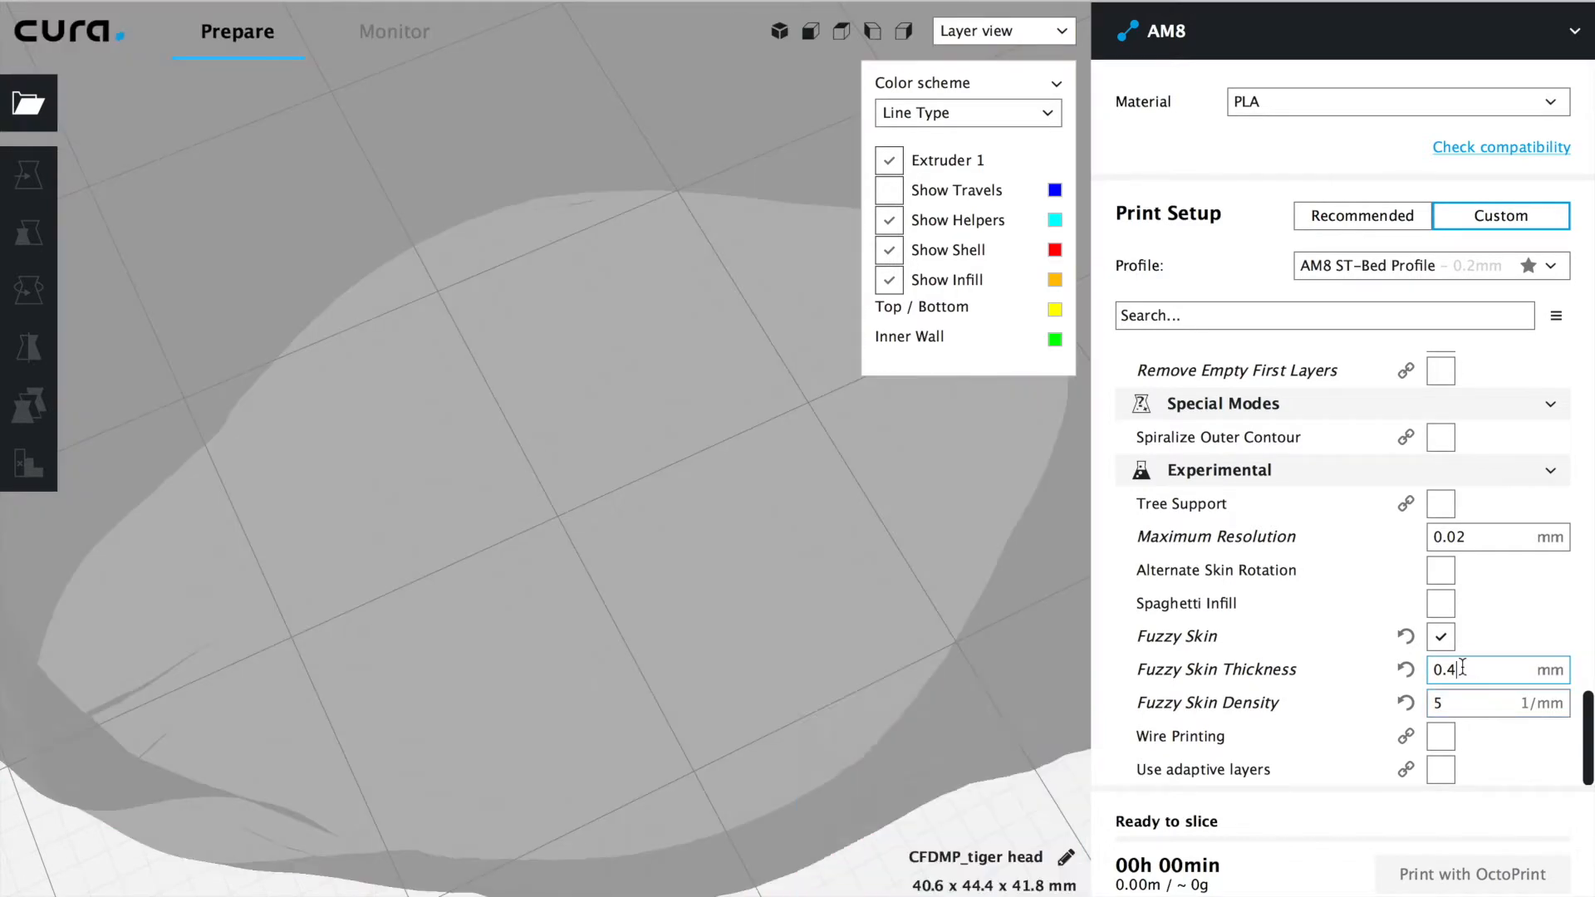
{"action": "mouse_move", "coordinate": [1462, 669]}
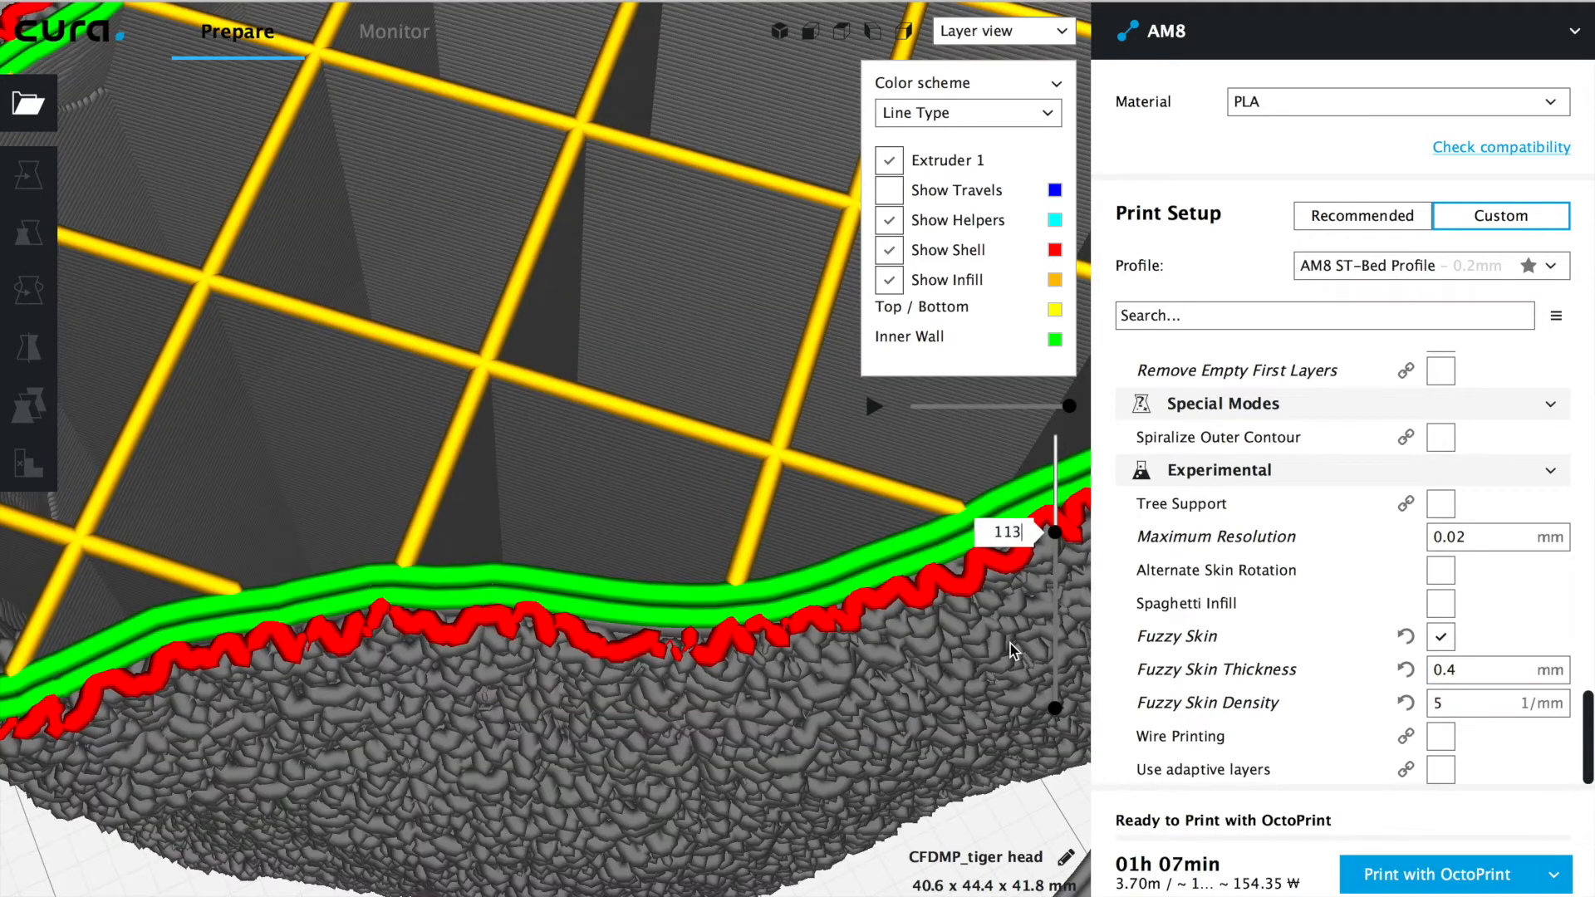
{"action": "left_click_drag", "start_coordinate": [1053, 530], "coordinate": [1055, 528]}
{"action": "mouse_move", "coordinate": [1432, 714]}
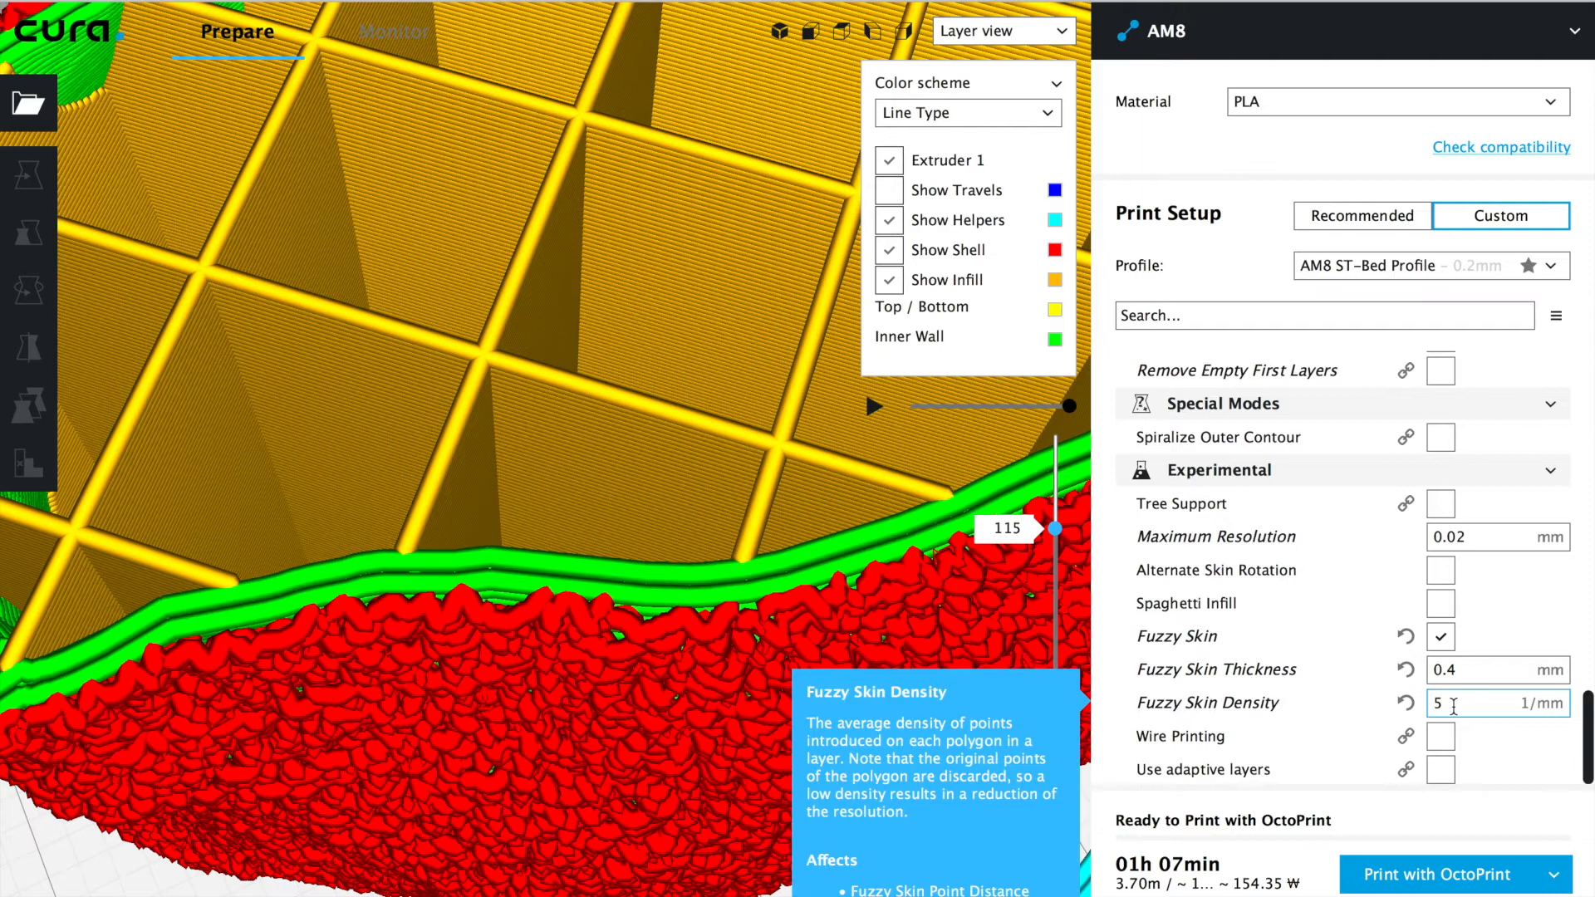
{"action": "right_click_drag", "start_coordinate": [606, 728], "coordinate": [603, 669]}
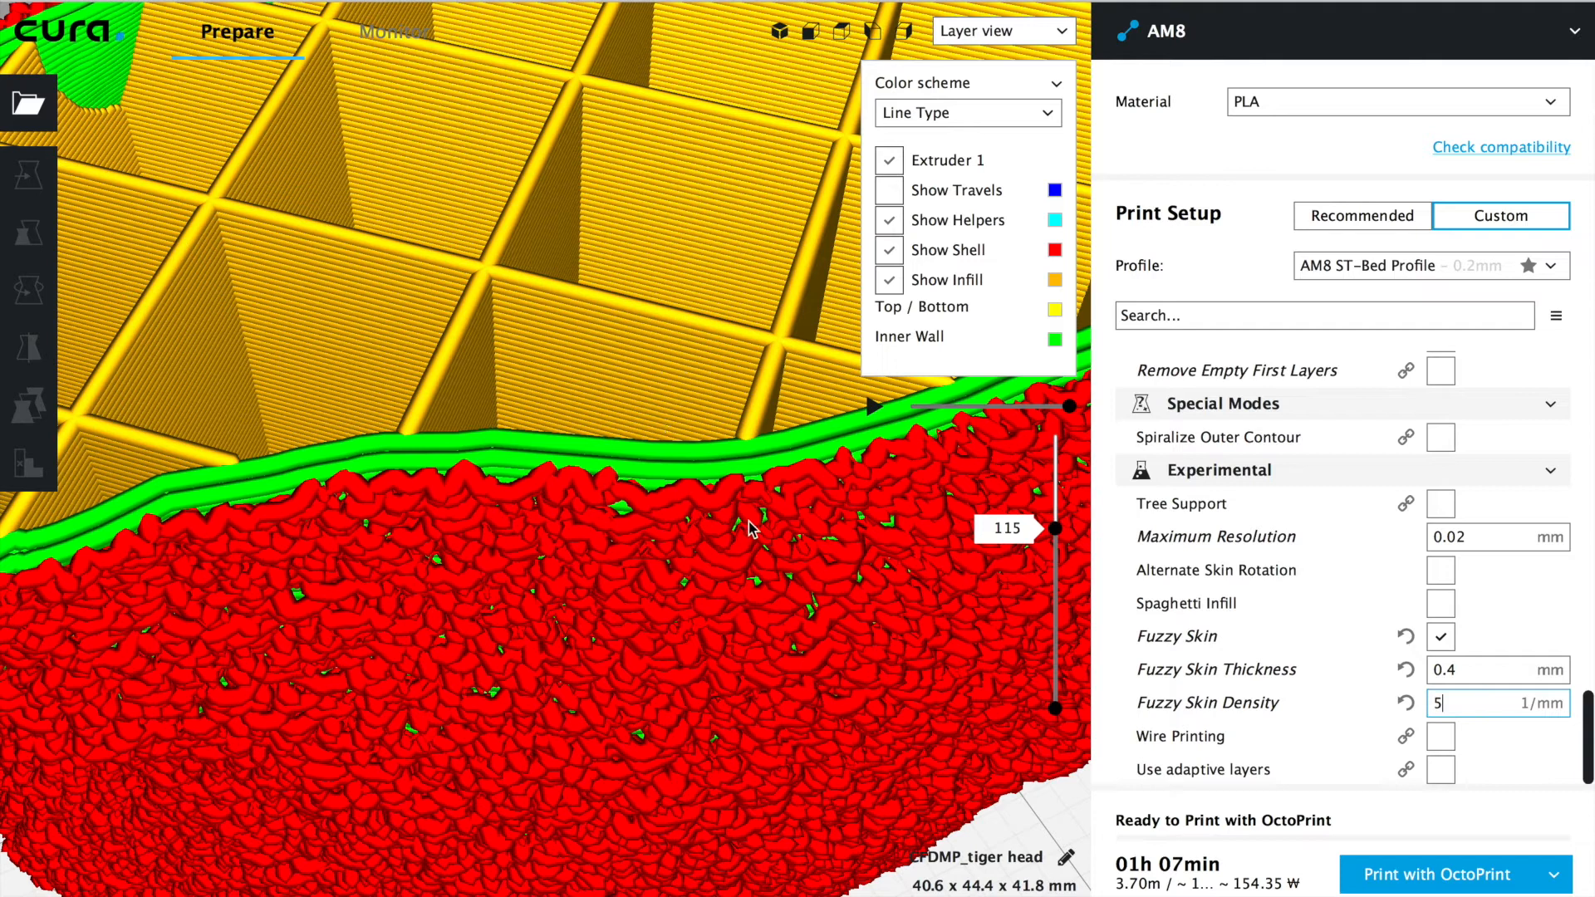
Try a Fuzzy Skin Density of 1 1/mm and inspect the outer wall with the preview at layer 109.
{"action": "mouse_move", "coordinate": [1202, 712]}
{"action": "double_click", "coordinate": [1462, 705]}
{"action": "type", "text": "1"}
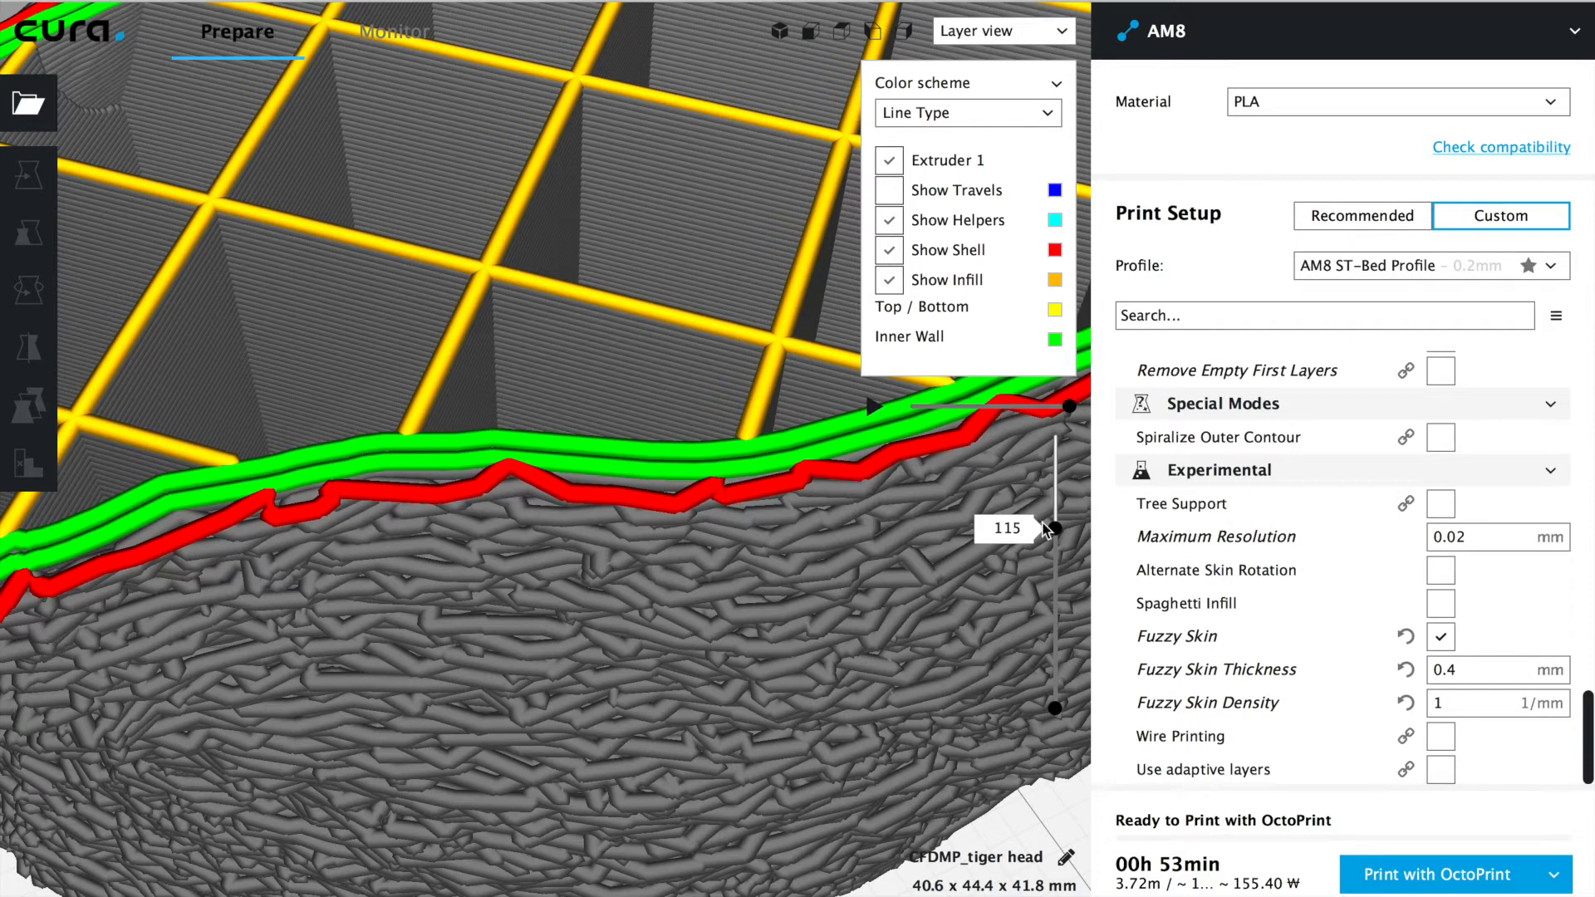
{"action": "mouse_move", "coordinate": [1058, 532]}
{"action": "left_mouse_down"}
{"action": "mouse_move", "coordinate": [1056, 518]}
{"action": "mouse_move", "coordinate": [1055, 537]}
{"action": "left_mouse_up"}
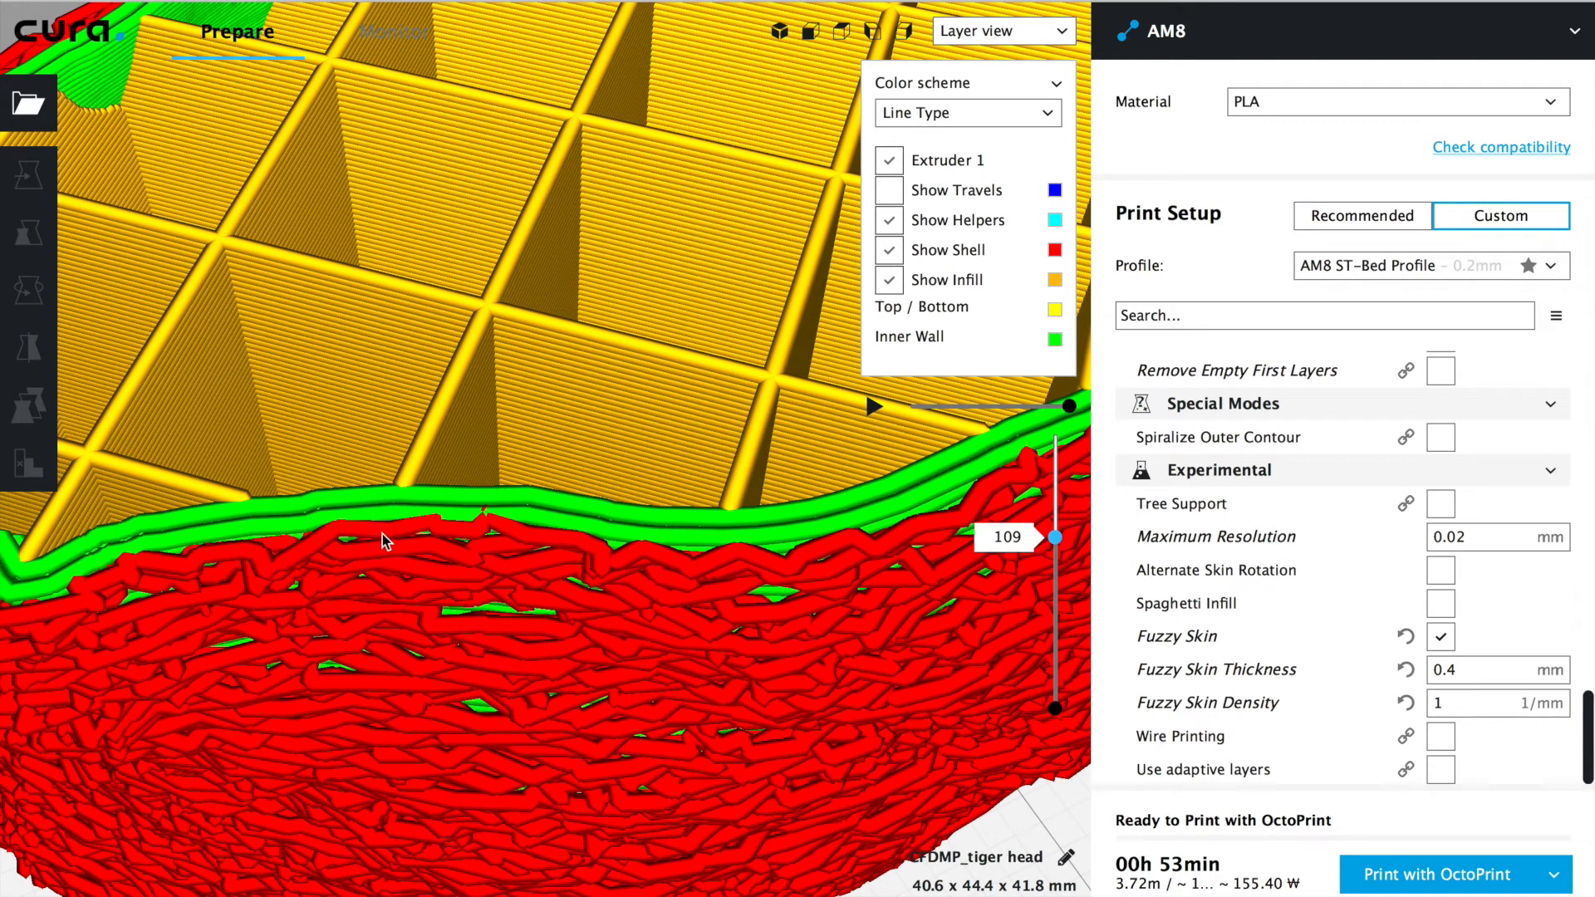
{"action": "scroll", "coordinate": [664, 582], "scroll_direction": "down", "scroll_amount": 6}
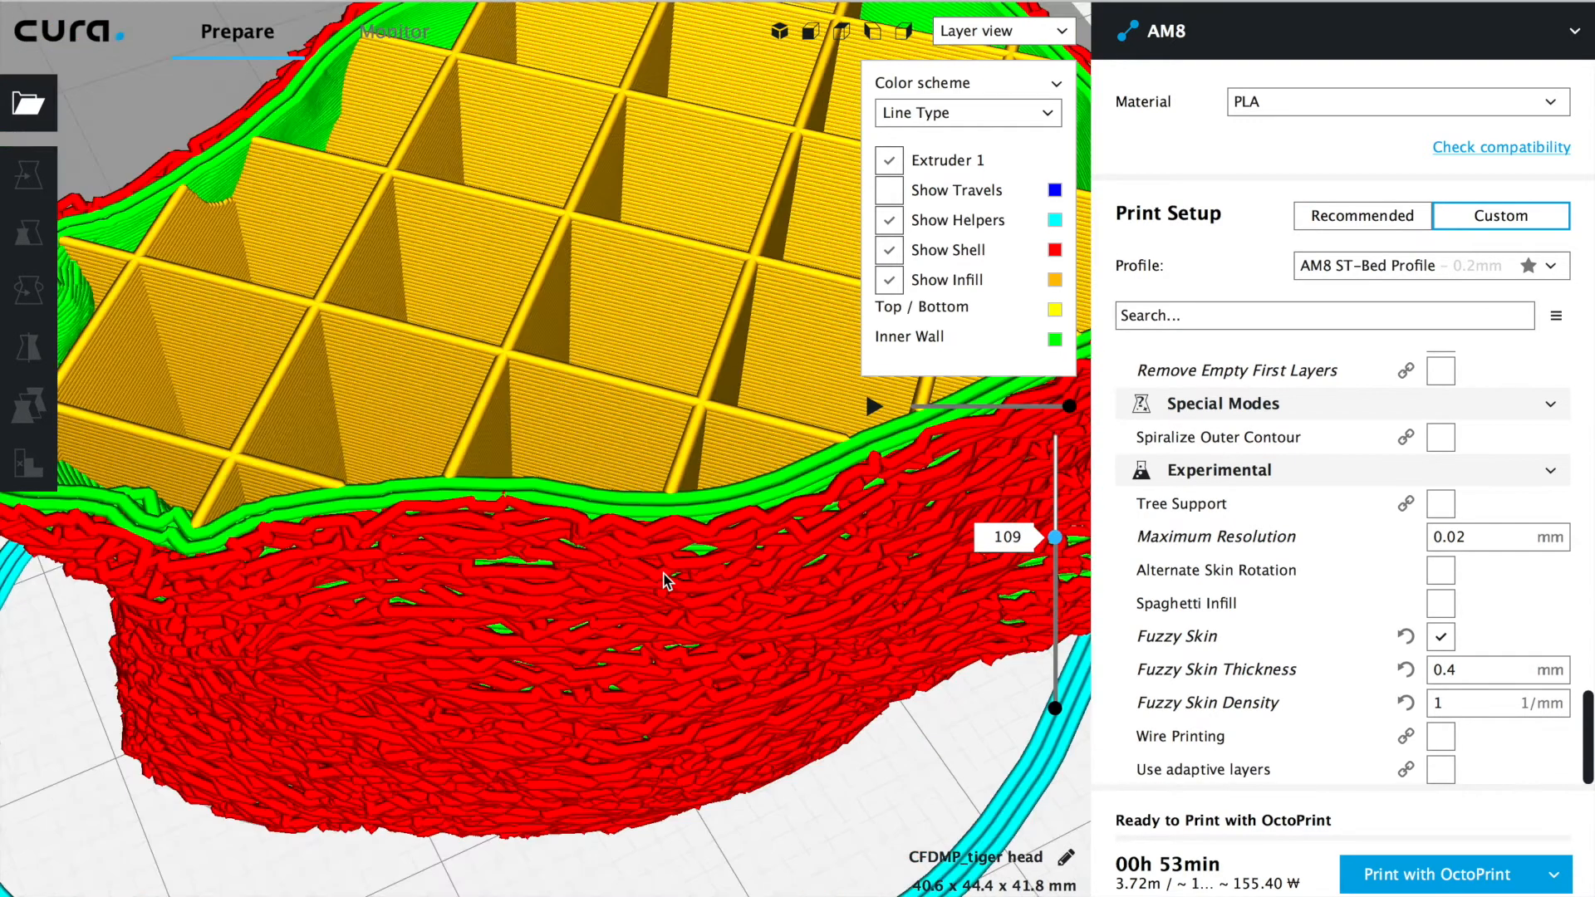
{"action": "scroll", "coordinate": [664, 579], "scroll_direction": "up", "scroll_amount": 8}
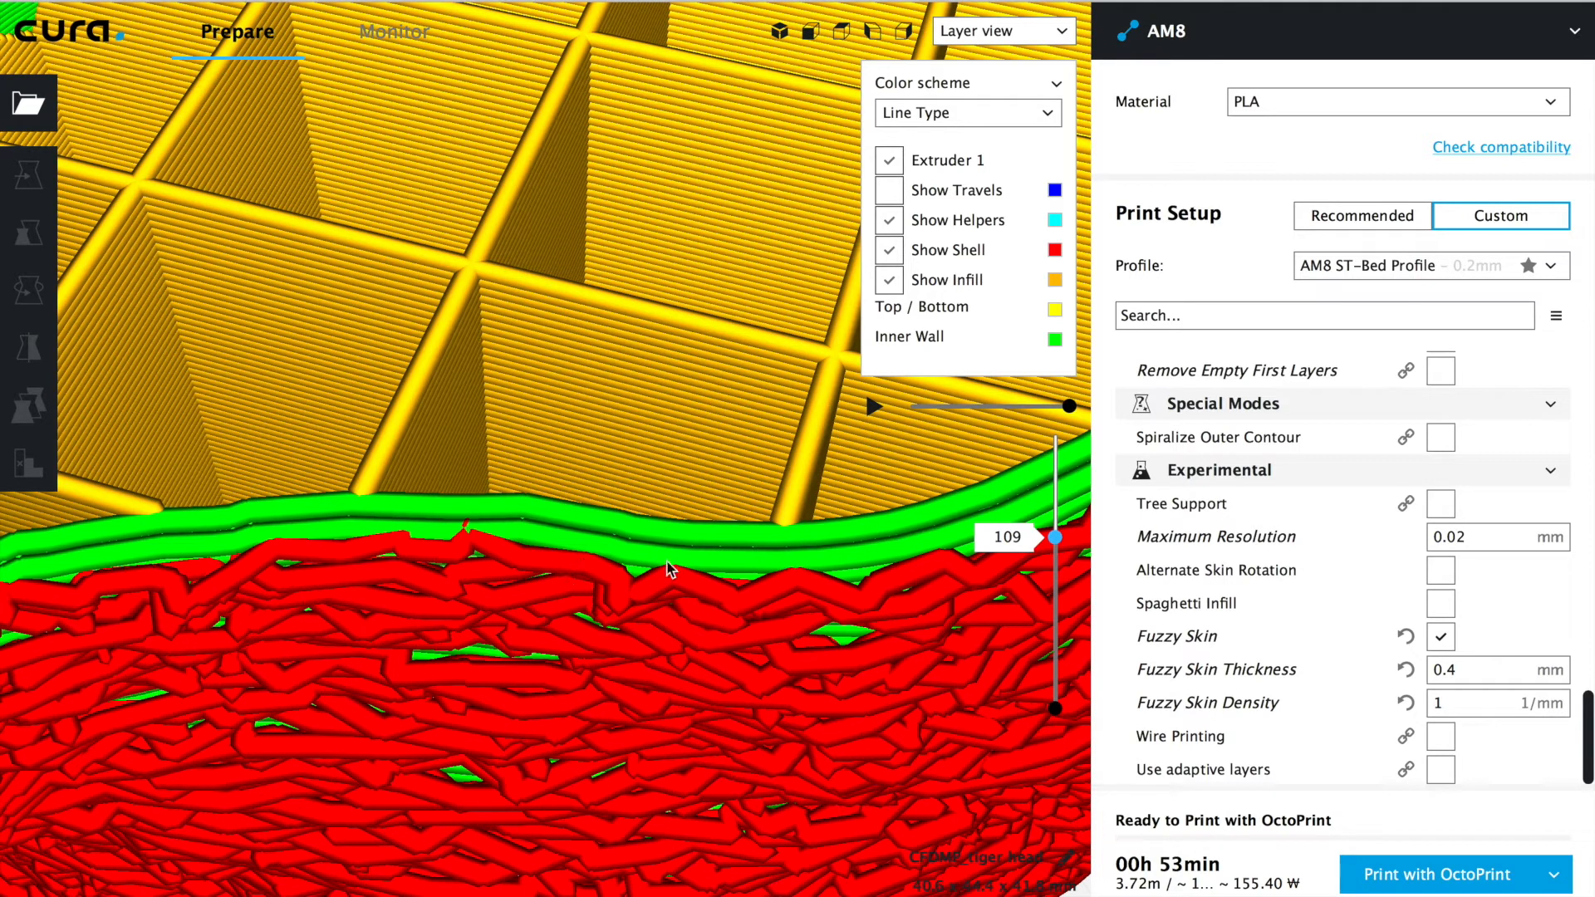
Set the Fuzzy Skin Density to 5 1/mm and inspect the outer wall with the preview at layer 111.
{"action": "double_click", "coordinate": [1447, 704]}
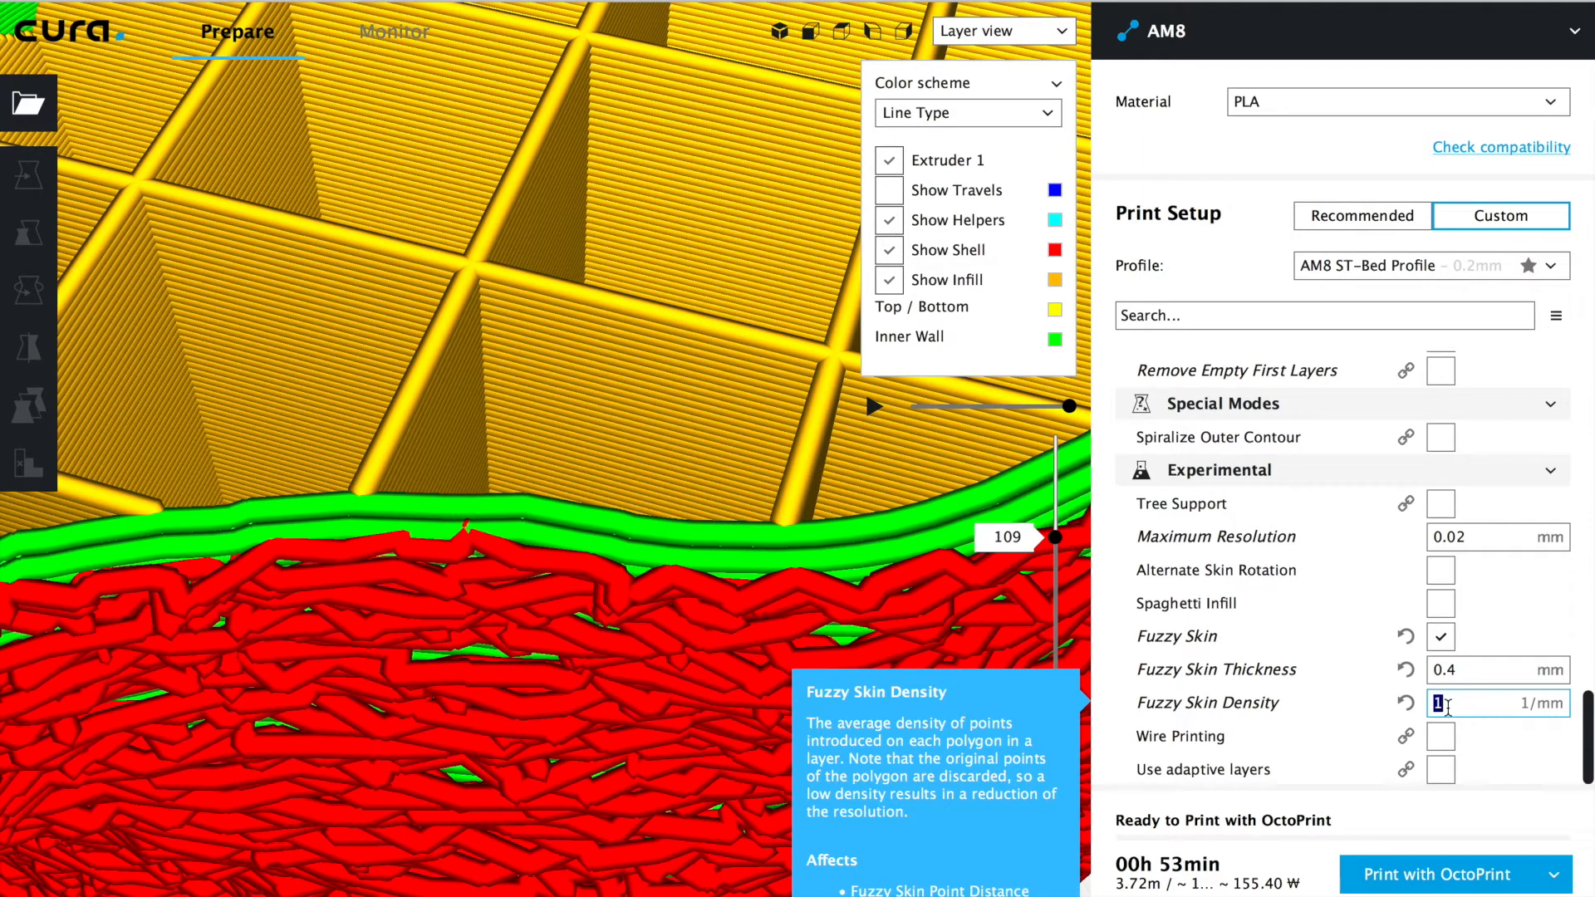
{"action": "type", "text": "5"}
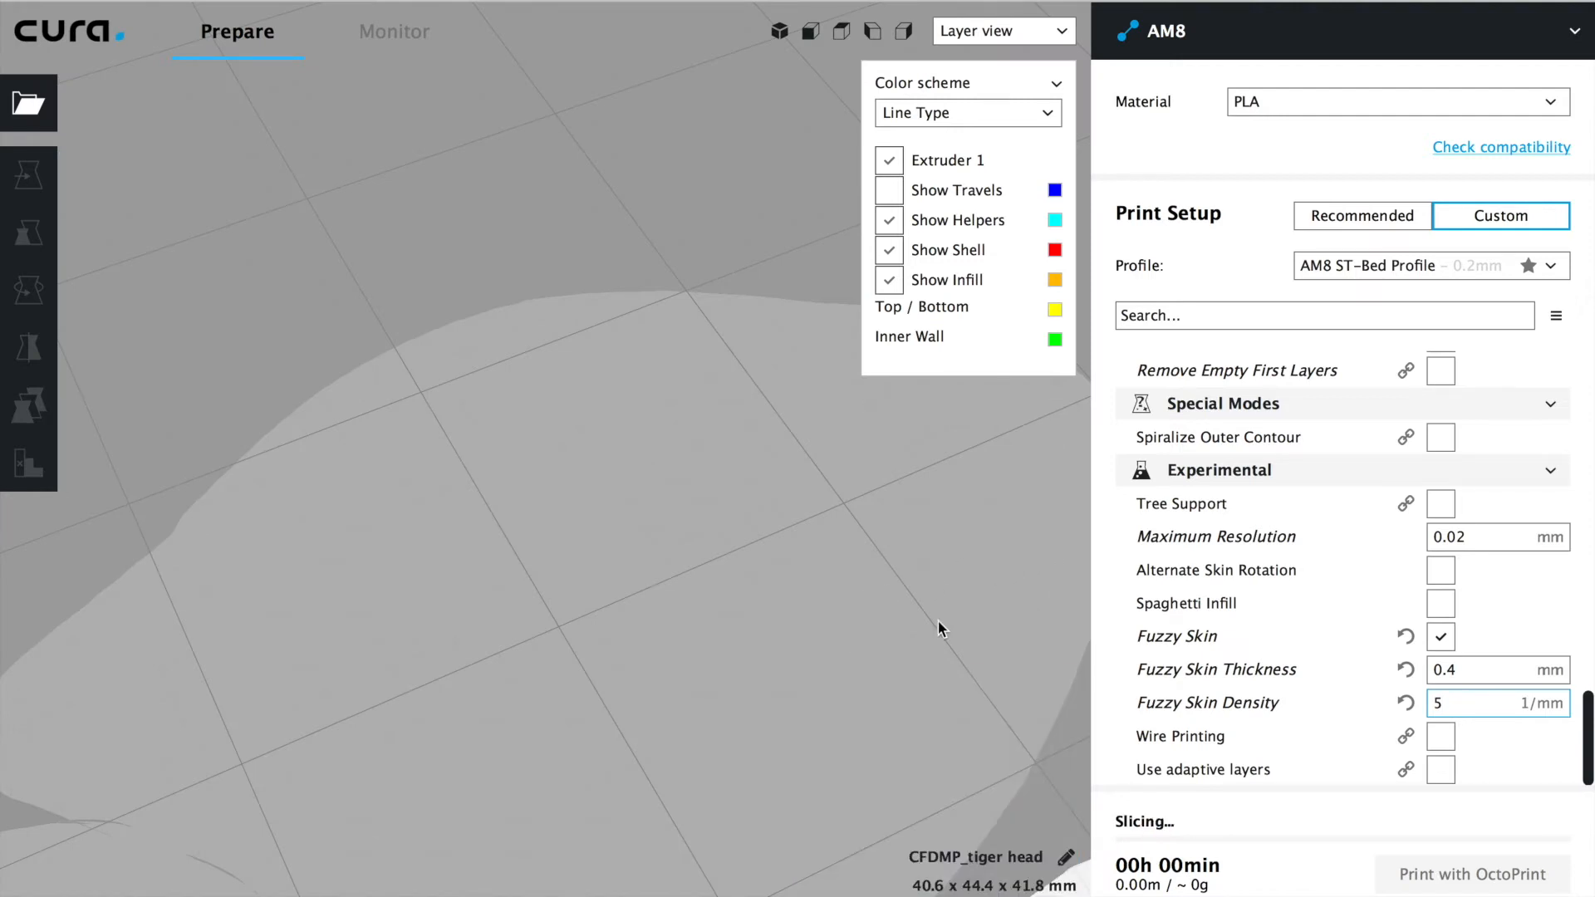
{"action": "mouse_move", "coordinate": [1254, 709]}
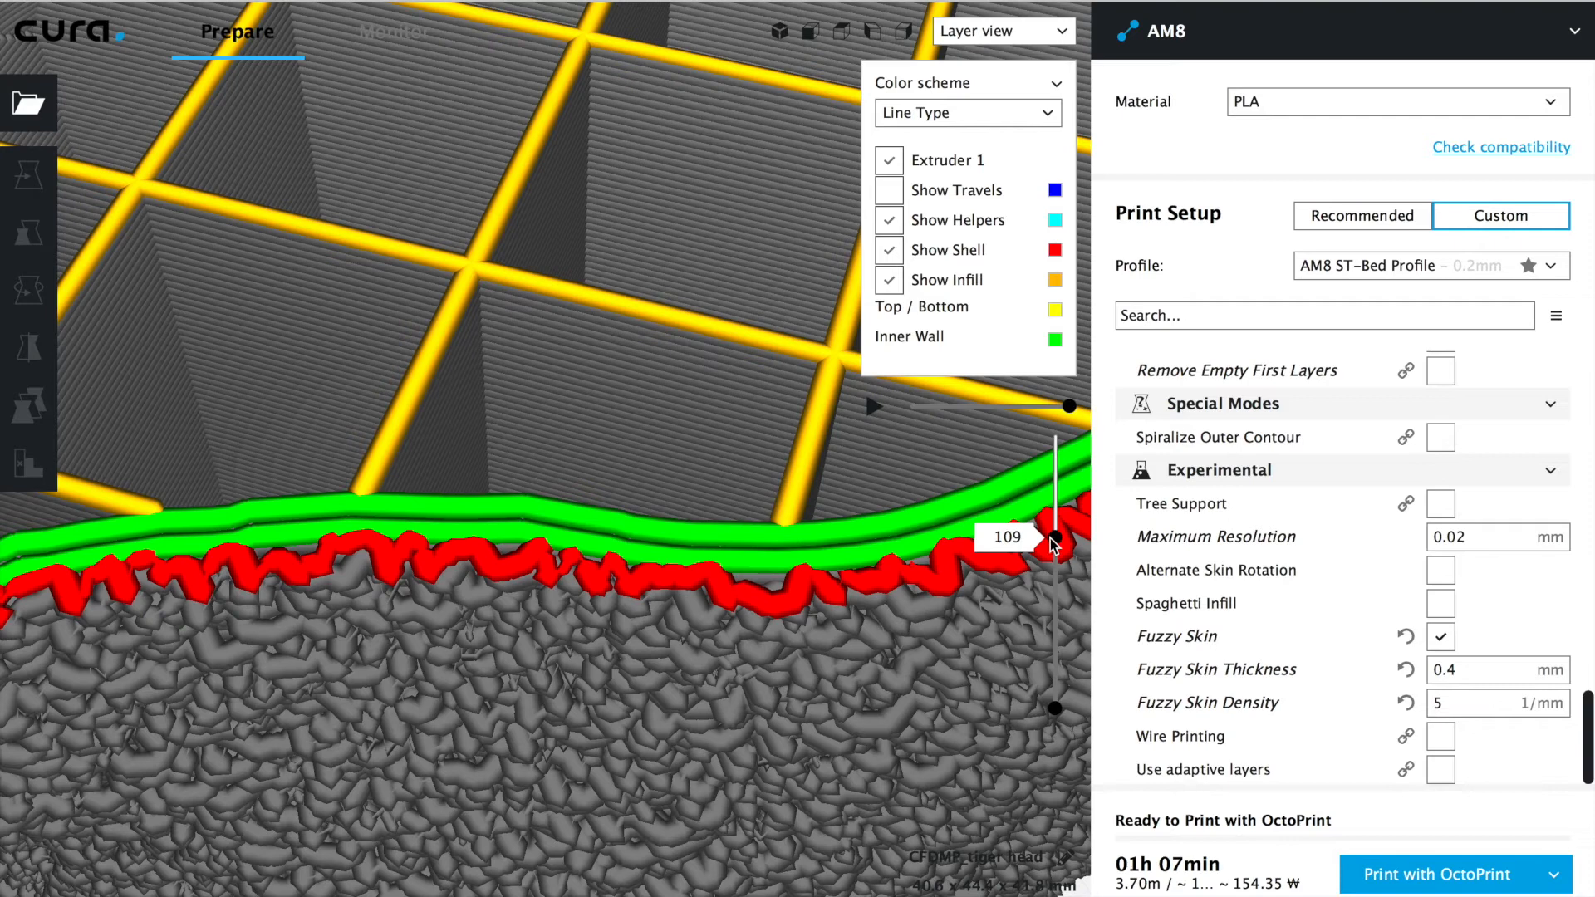
{"action": "mouse_move", "coordinate": [1055, 544]}
{"action": "left_mouse_down"}
{"action": "mouse_move", "coordinate": [1055, 441]}
{"action": "mouse_move", "coordinate": [1048, 532]}
{"action": "left_mouse_up"}
{"action": "scroll", "coordinate": [686, 647], "scroll_direction": "down", "scroll_amount": 6}
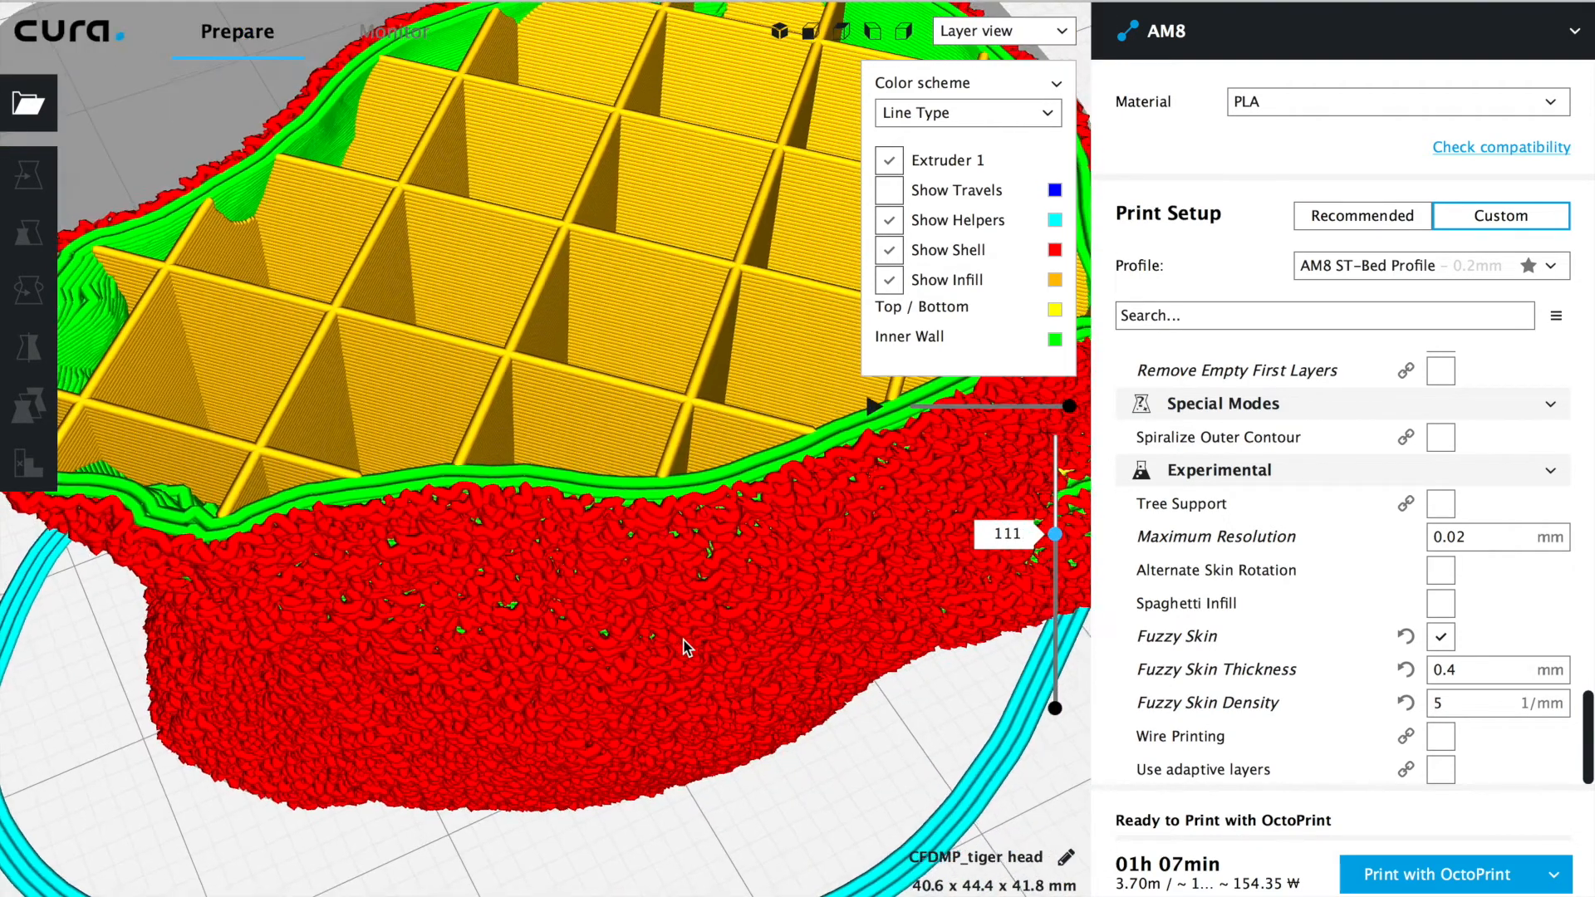
Preview the complete tiger head up to layer 183 and examine its fuzzy outer surface from a lower angle.
{"action": "left_click_drag", "start_coordinate": [1055, 533], "coordinate": [1055, 434]}
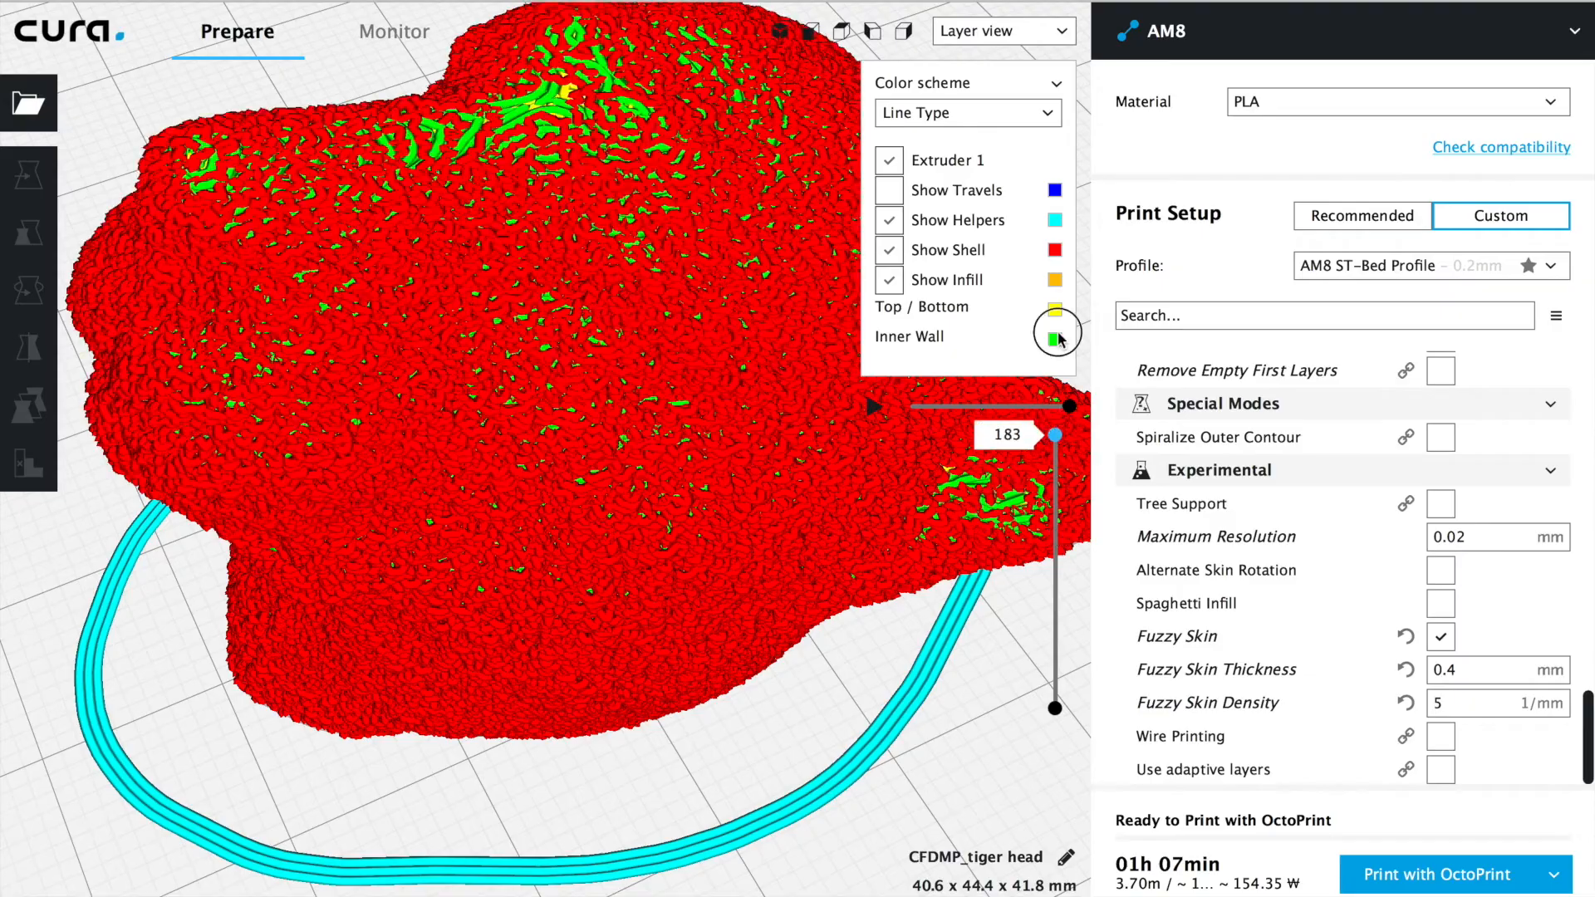
{"action": "right_click_drag", "start_coordinate": [605, 746], "coordinate": [645, 727]}
{"action": "scroll", "coordinate": [622, 502], "scroll_direction": "down", "scroll_amount": 5}
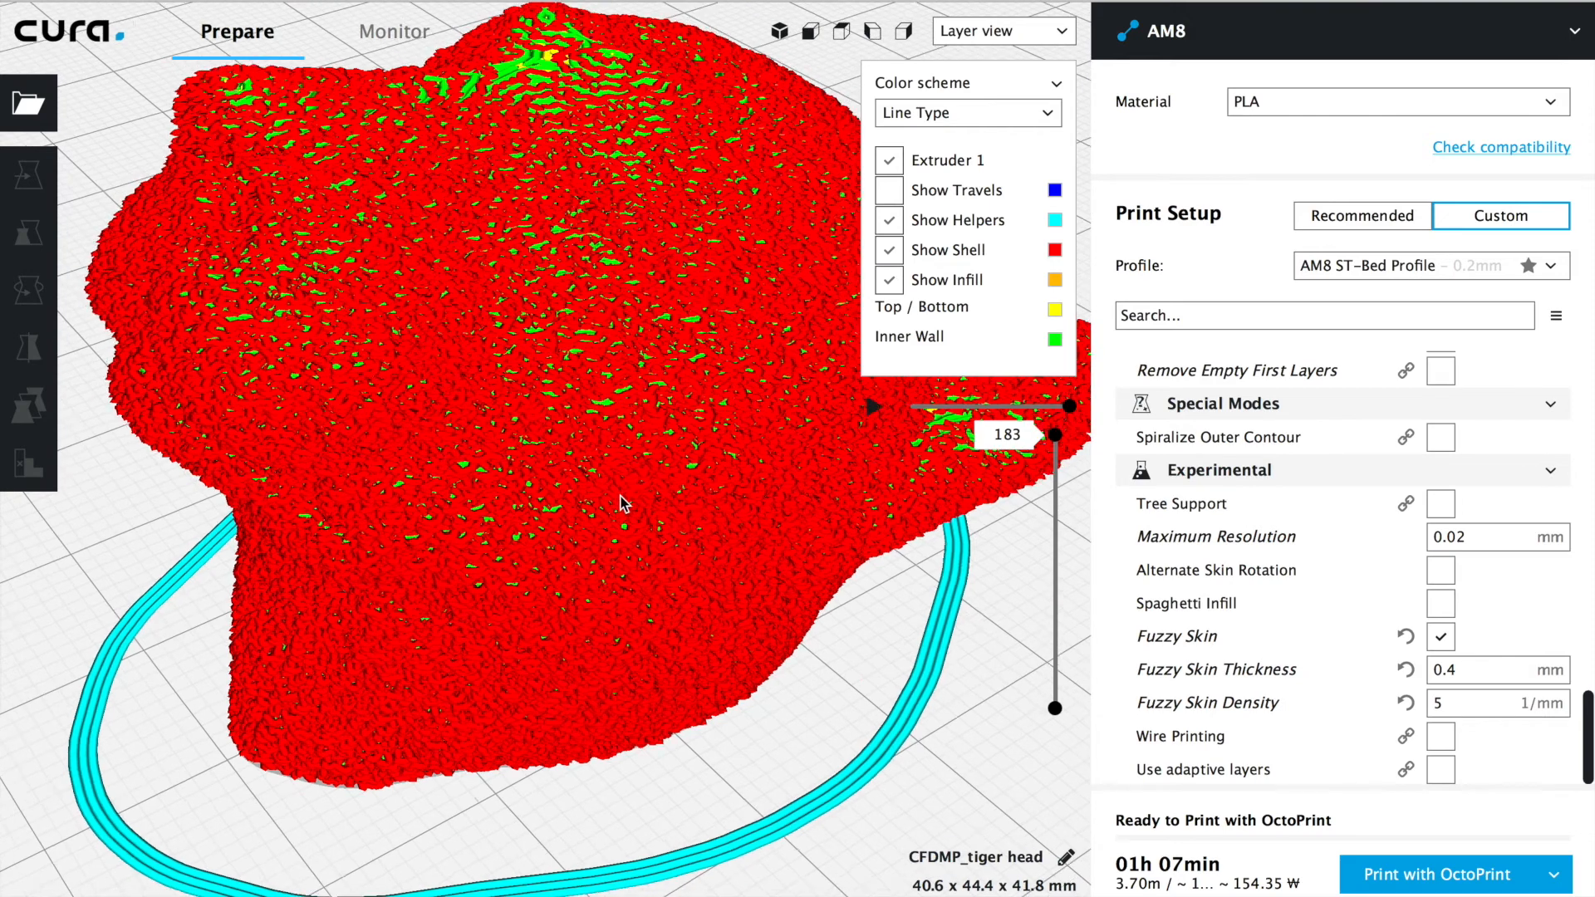
{"action": "right_click_drag", "start_coordinate": [732, 682], "coordinate": [787, 700]}
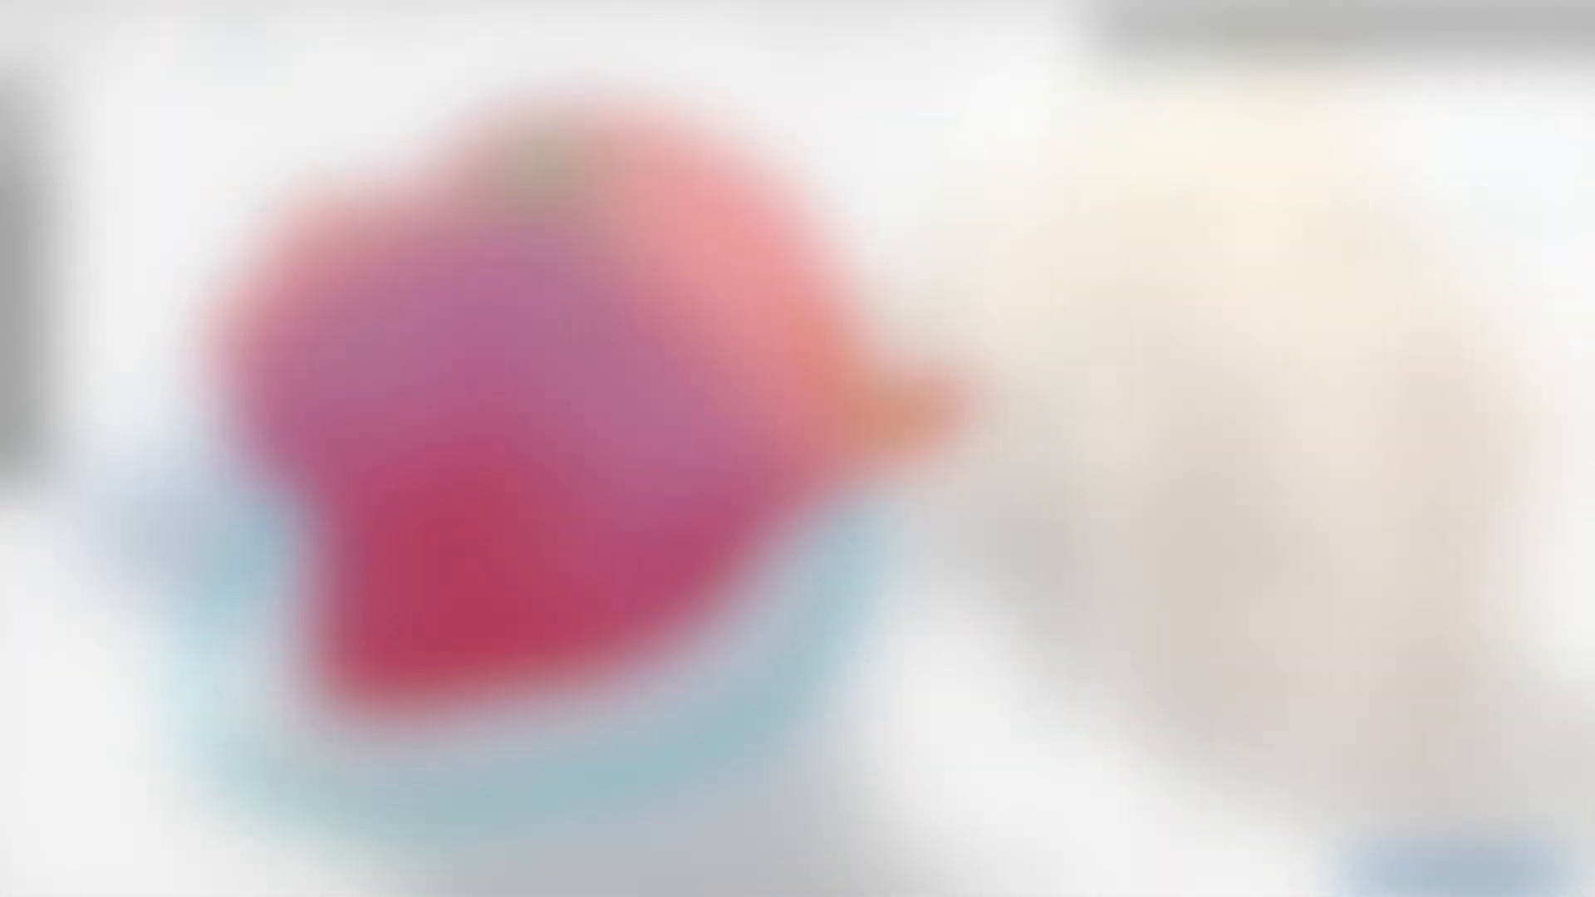